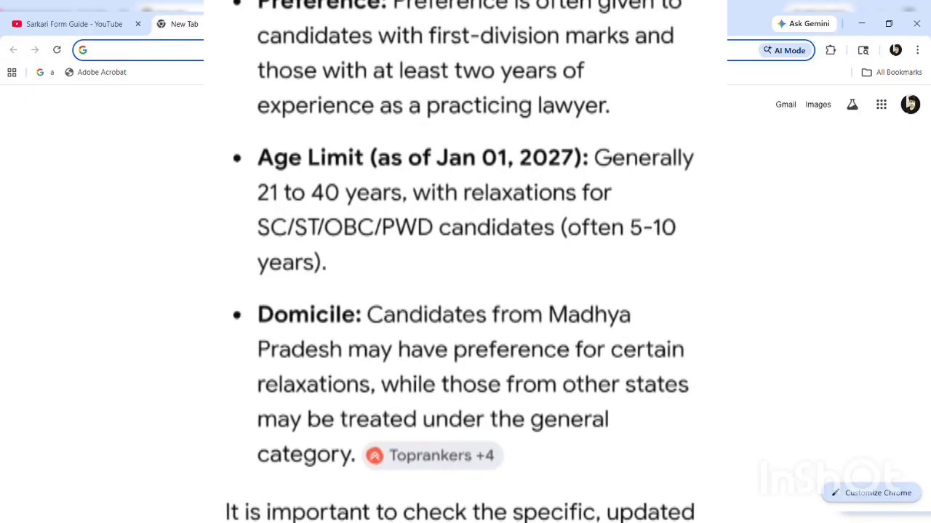
Search Google for 'mppsc' and open the official MPPSC Government of Madhya Pradesh site
click(299, 269)
text(mpp)
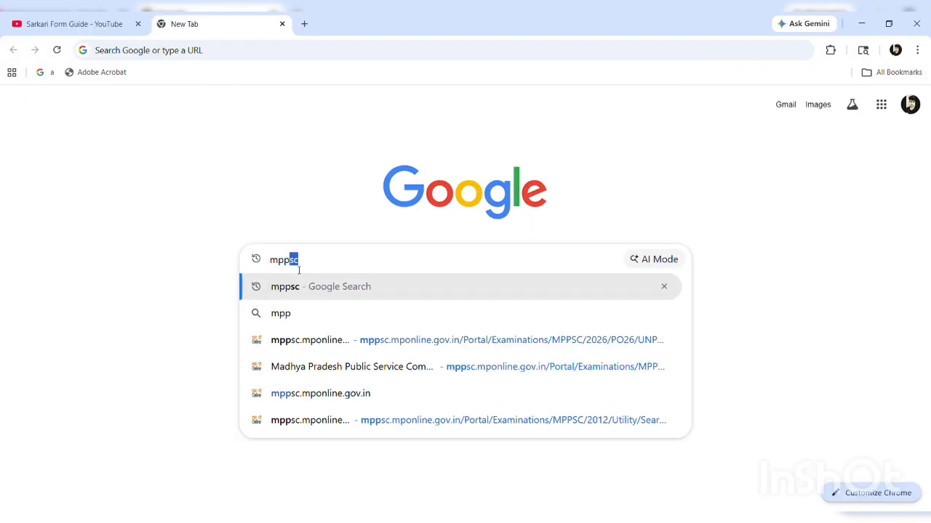
text(sc)
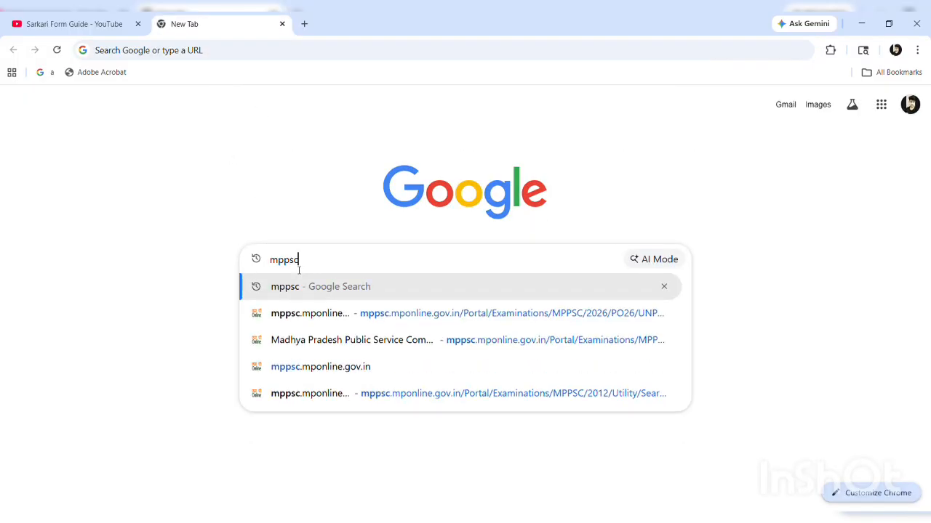
key(Return)
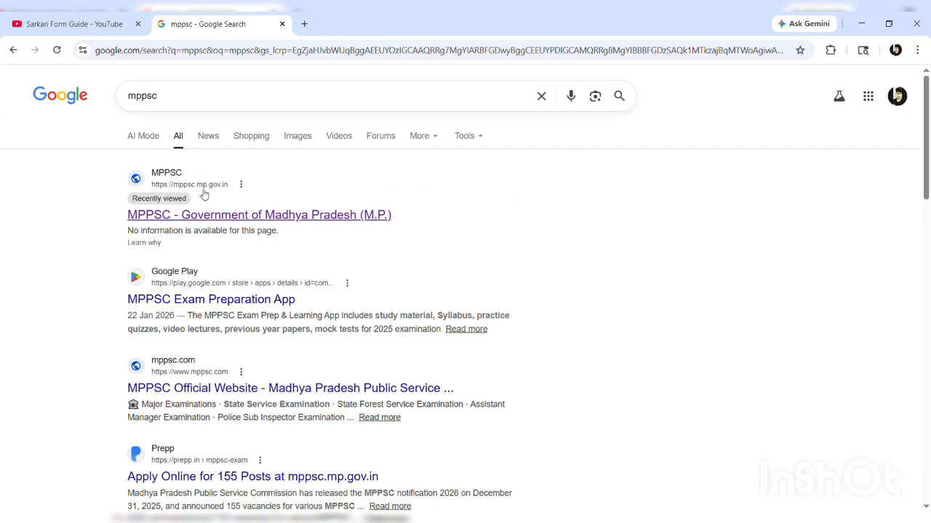
click(256, 218)
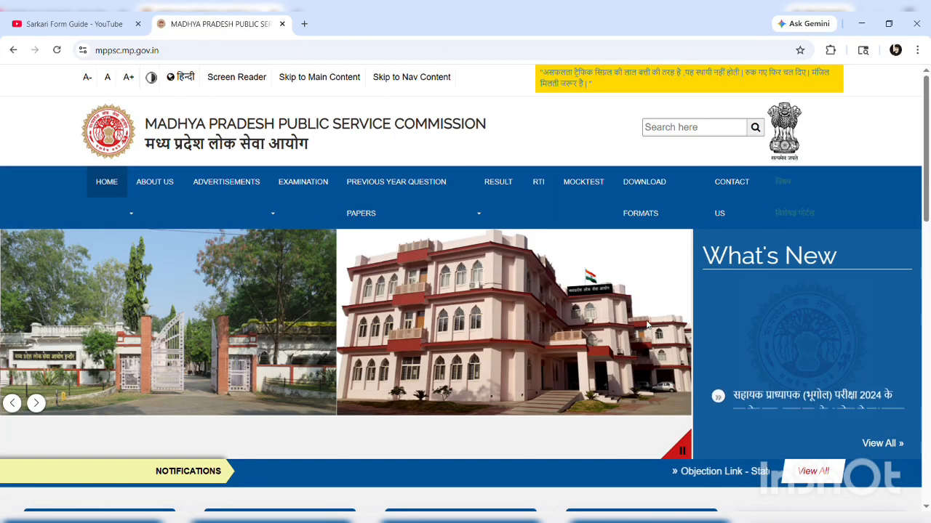
From the Apply Online list, open the Assistant District Public Prosecution Officer 2026 portal
scroll(647, 324, down, 2)
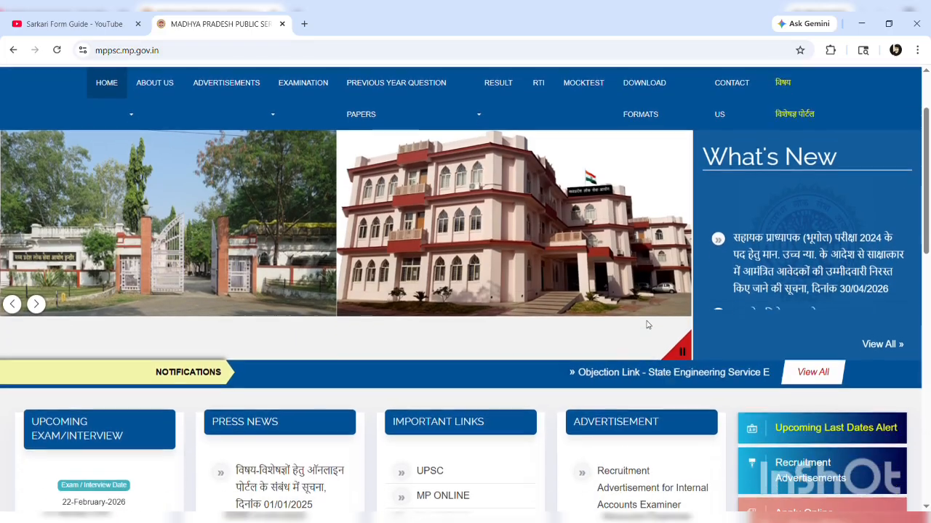
scroll(648, 324, down, 2)
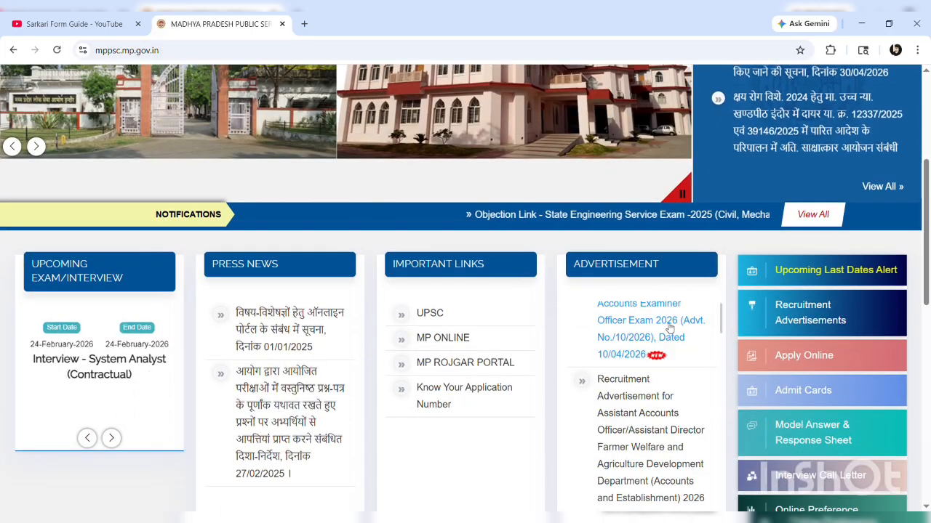
click(810, 356)
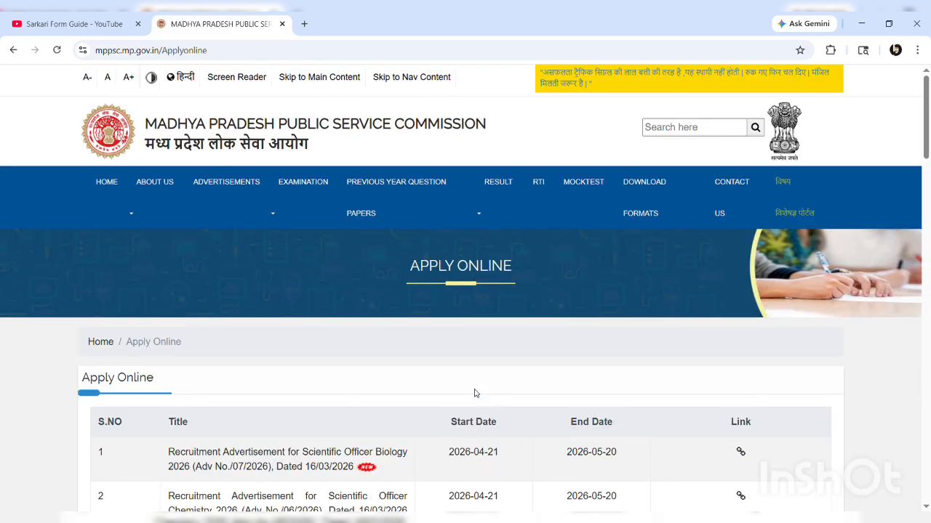
scroll(418, 347, down, 1)
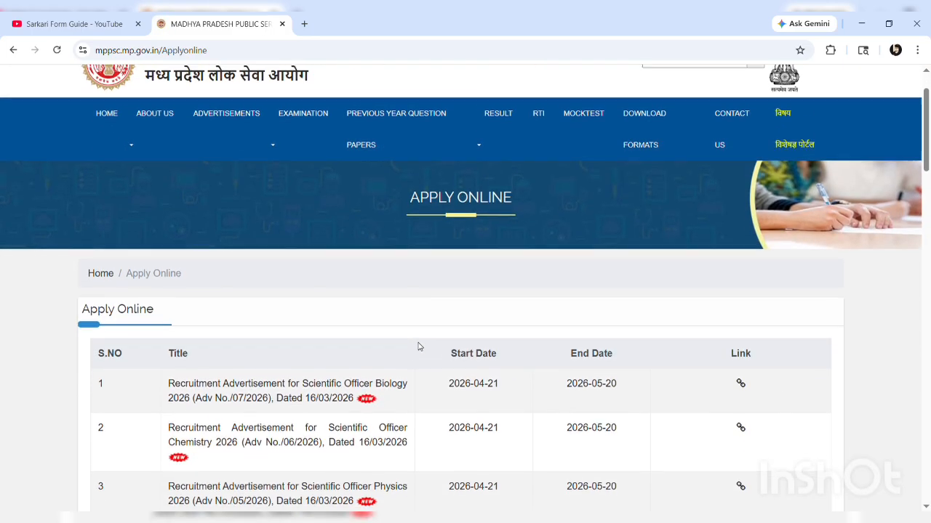
scroll(418, 347, down, 1)
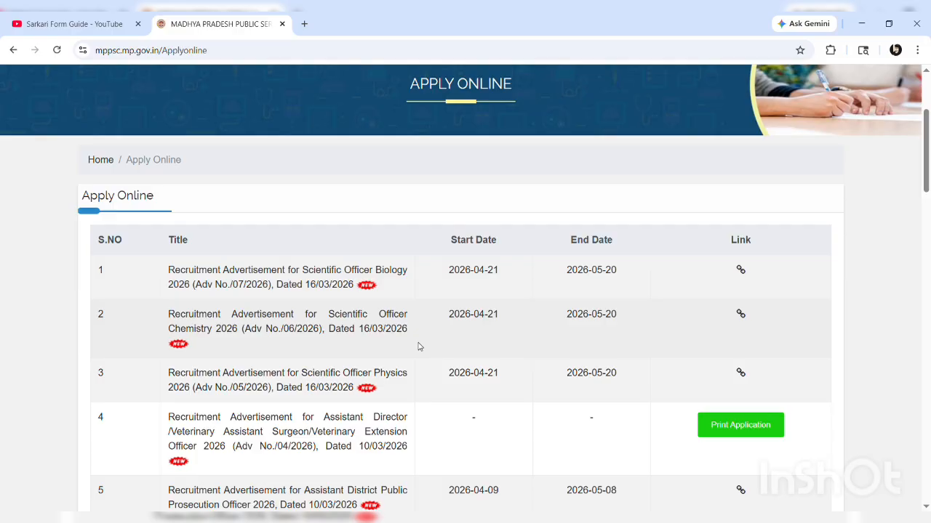
scroll(418, 346, down, 1)
scroll(418, 347, down, 1)
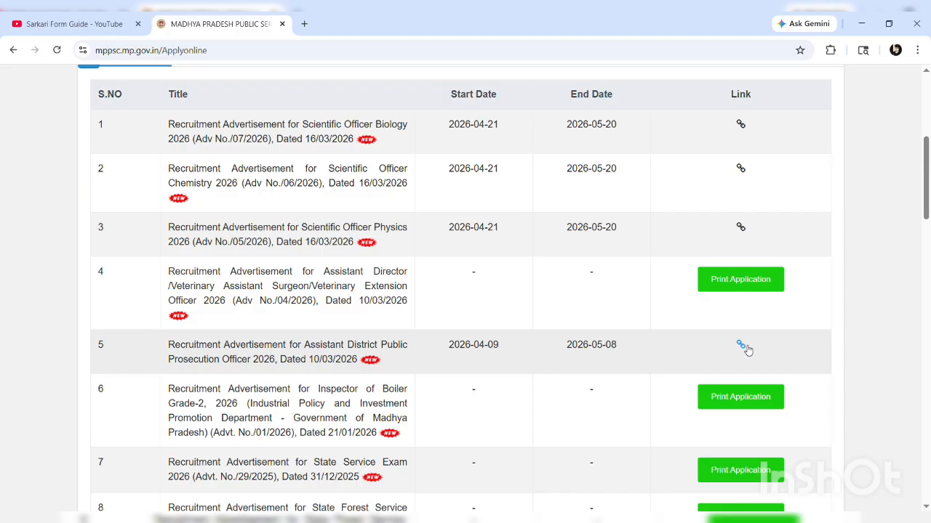
click(741, 346)
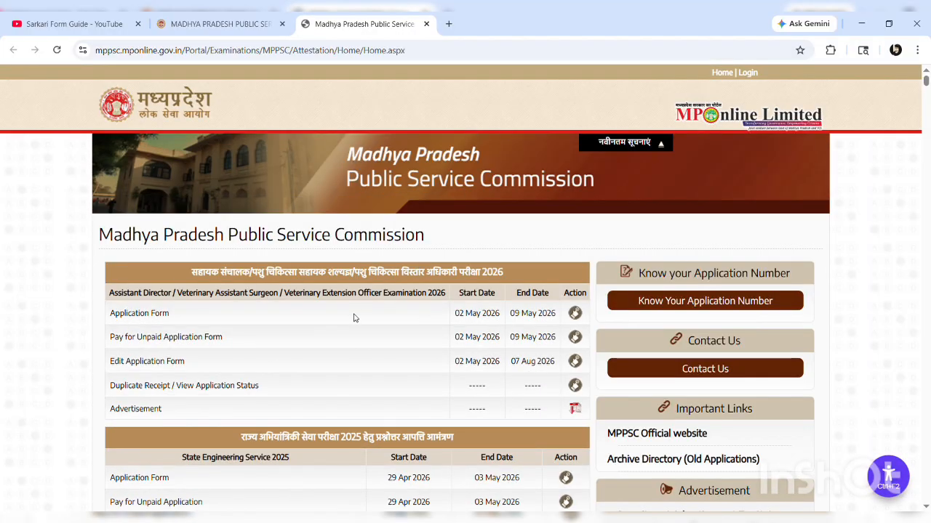
Open the Application Form action for the Assistant District Public Prosecution Officer 2026 post
scroll(354, 318, down, 3)
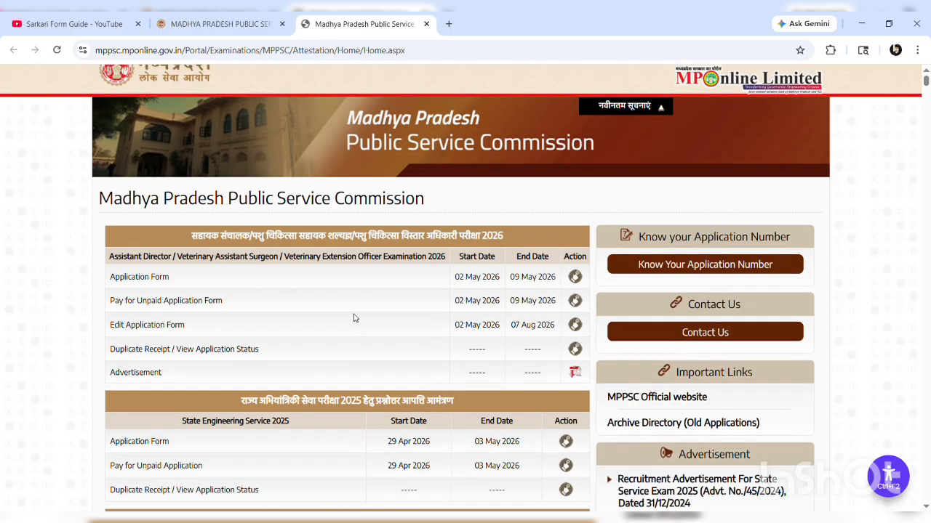
scroll(354, 318, down, 5)
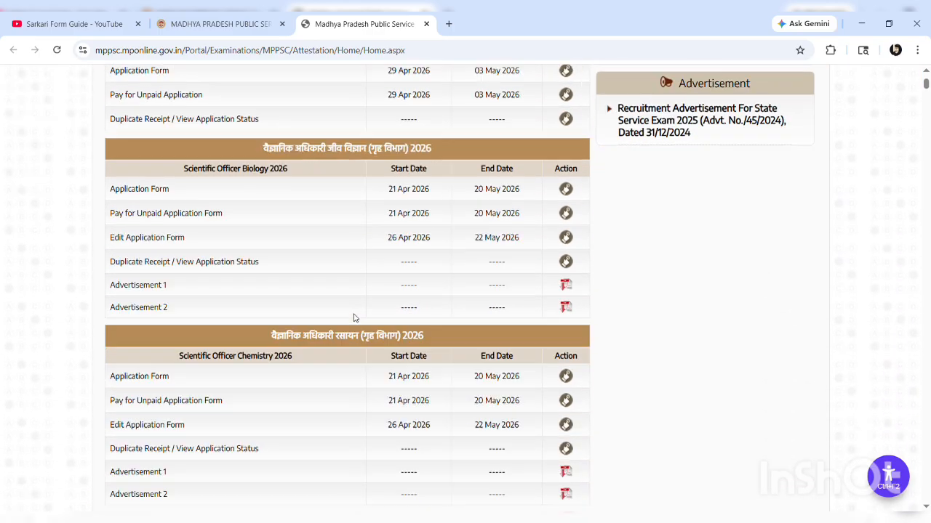
scroll(354, 318, down, 4)
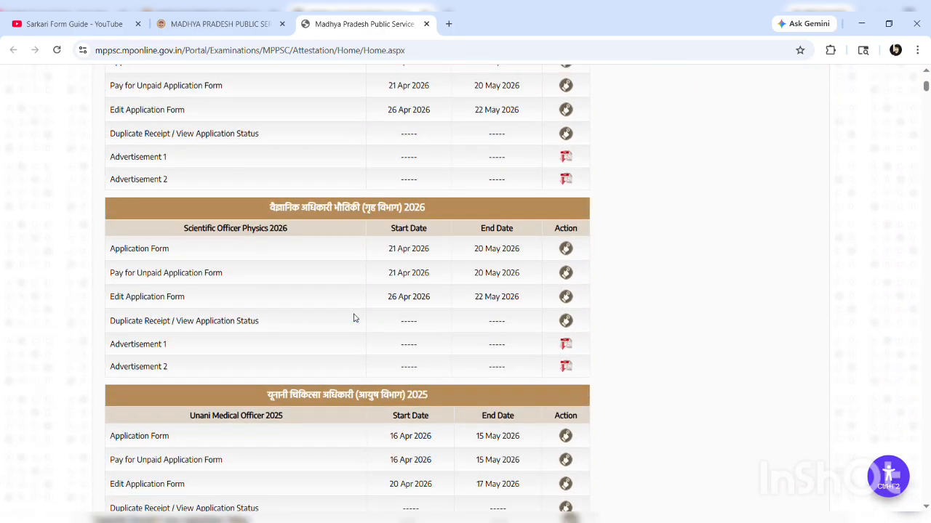
scroll(354, 318, down, 7)
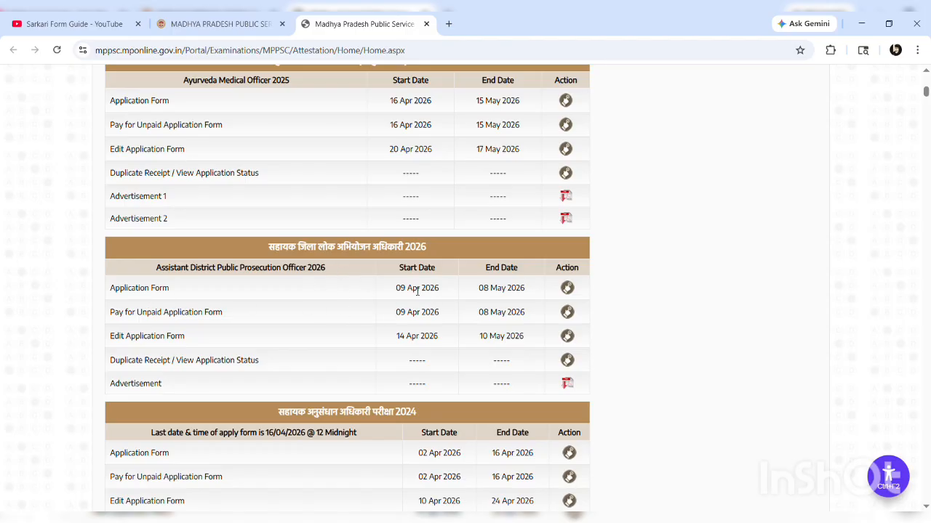
click(568, 289)
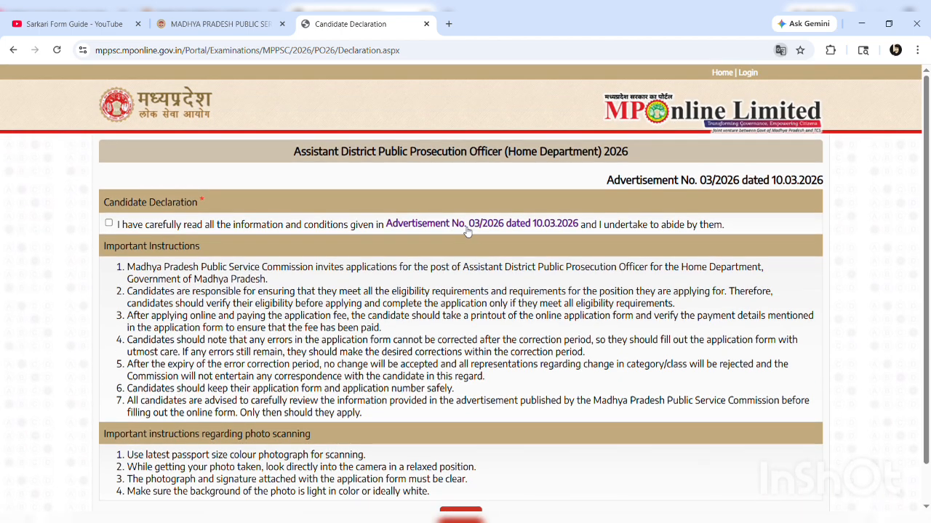
View the ADPO 2026 advertisement, then tick and accept the candidate declaration
click(467, 225)
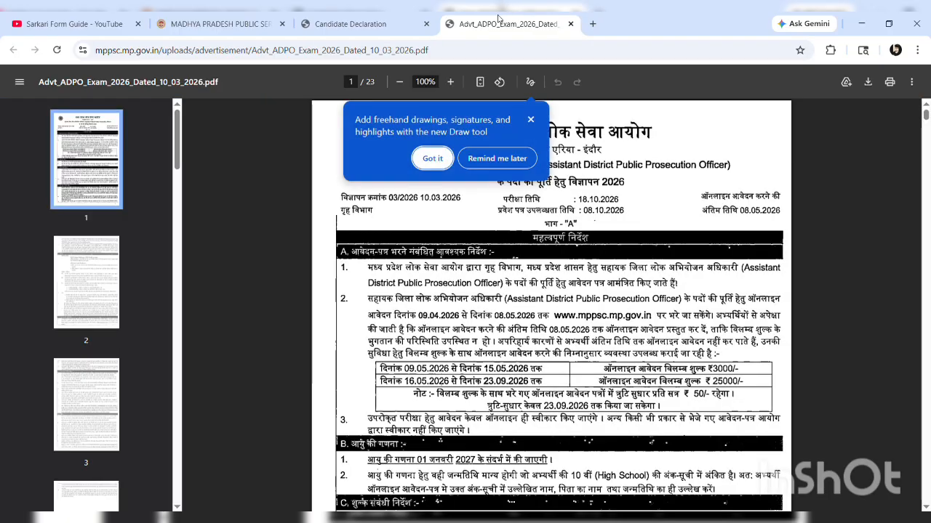
click(362, 24)
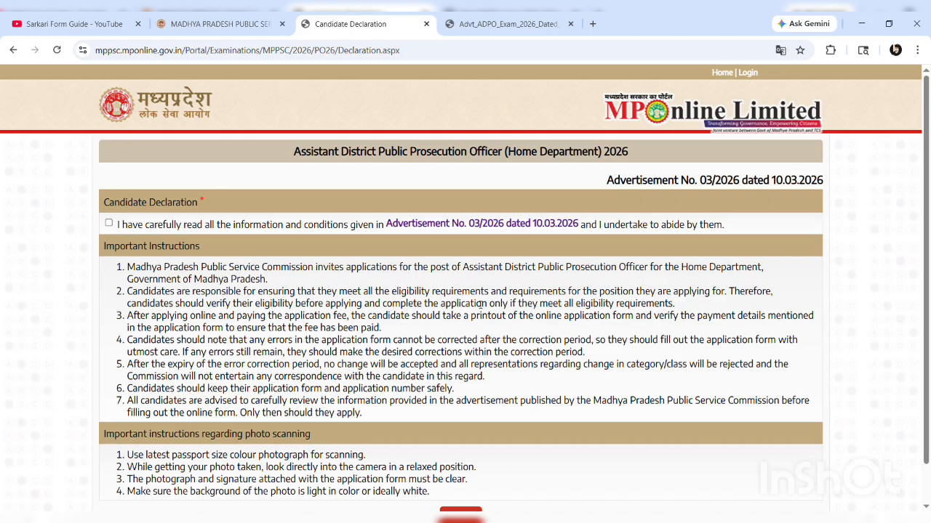
click(109, 224)
scroll(437, 304, down, 1)
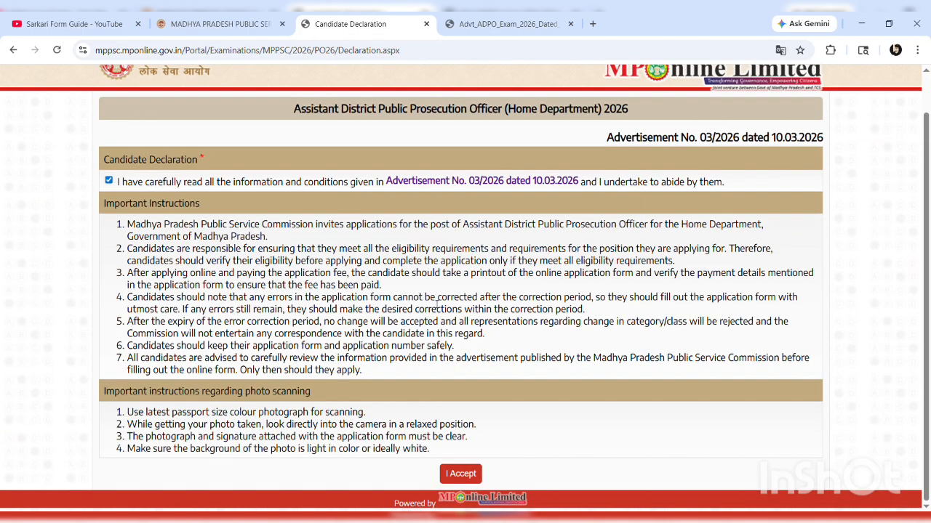
click(467, 474)
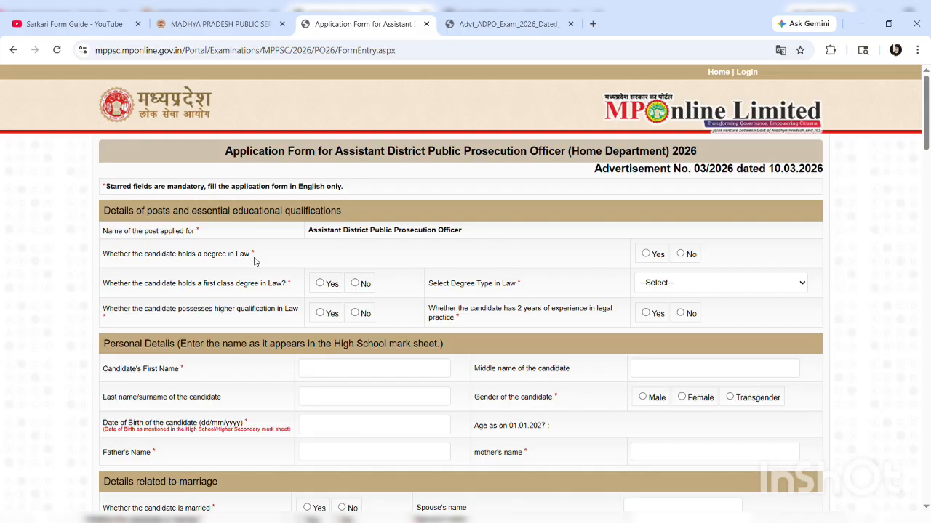
Answer Yes to law degree and first class, No to higher qualification and two years' practice
click(645, 253)
click(320, 284)
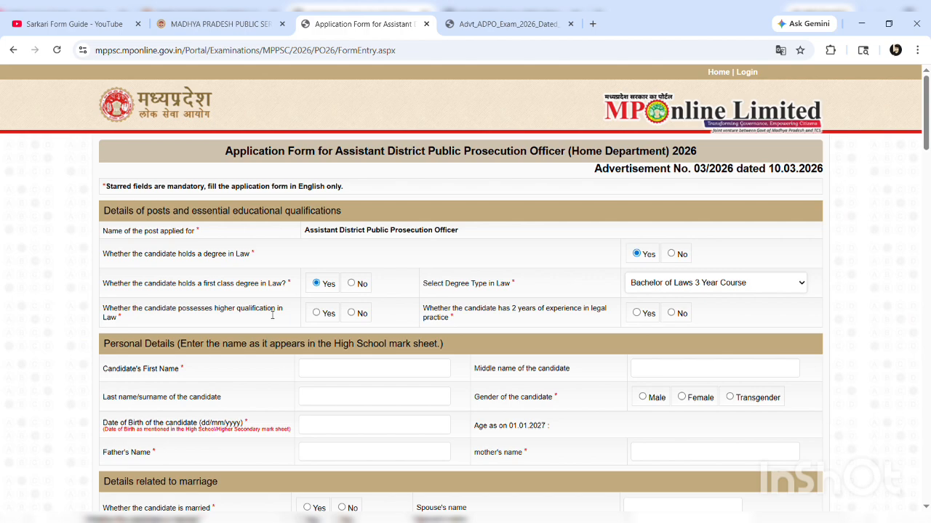
click(352, 314)
click(672, 316)
scroll(440, 285, down, 2)
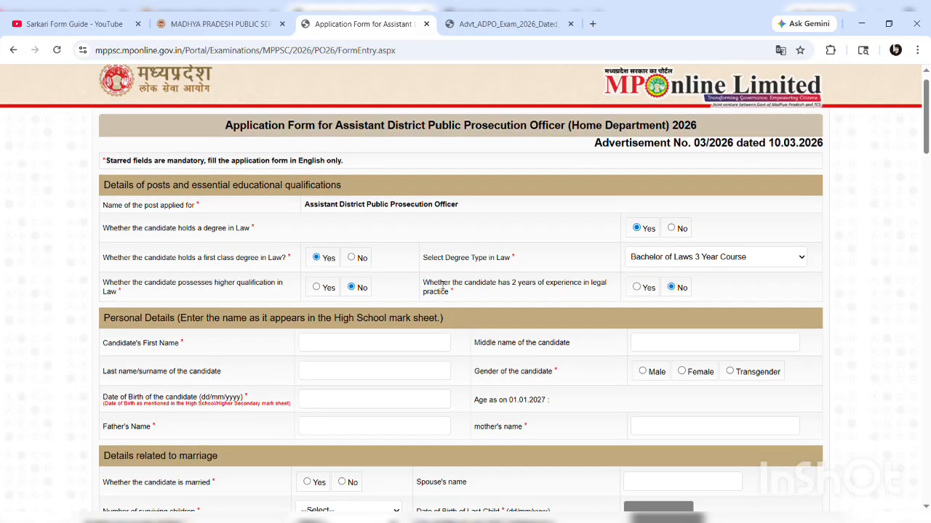
click(348, 250)
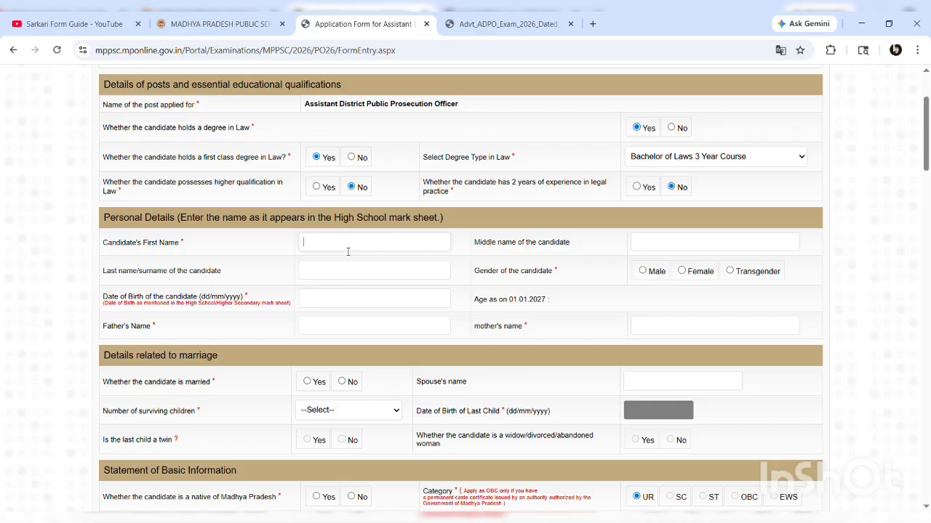
Enter the candidate's first name and surname and confirm the name warning
click(652, 247)
click(365, 275)
click(538, 298)
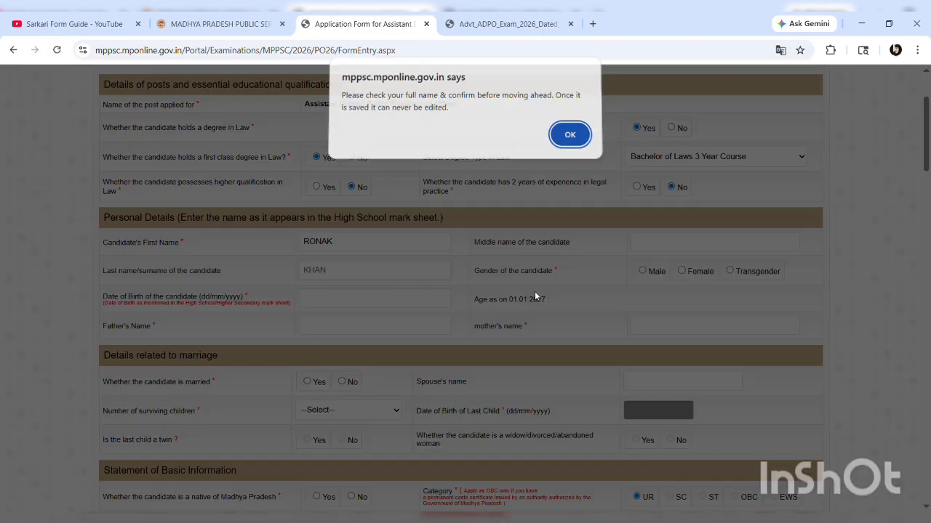
click(568, 142)
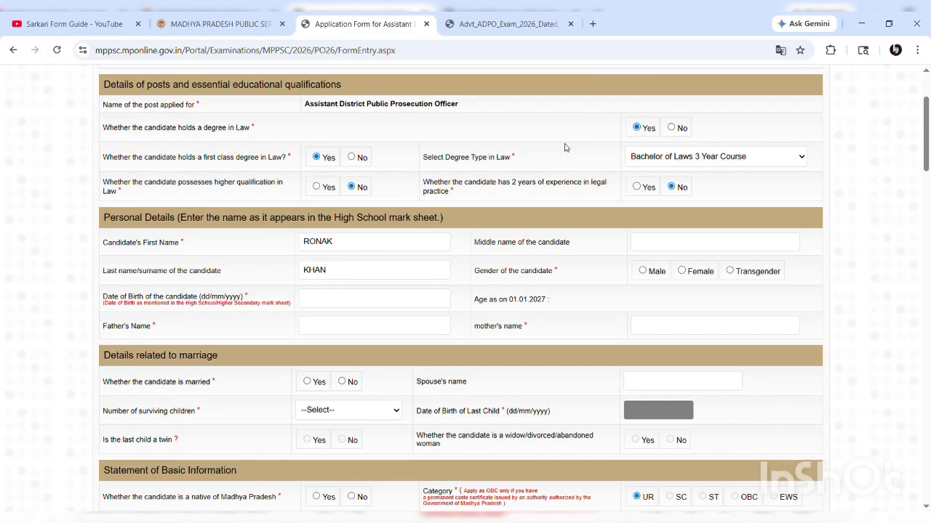
Set the candidate's gender to Male
click(682, 273)
click(643, 271)
click(338, 304)
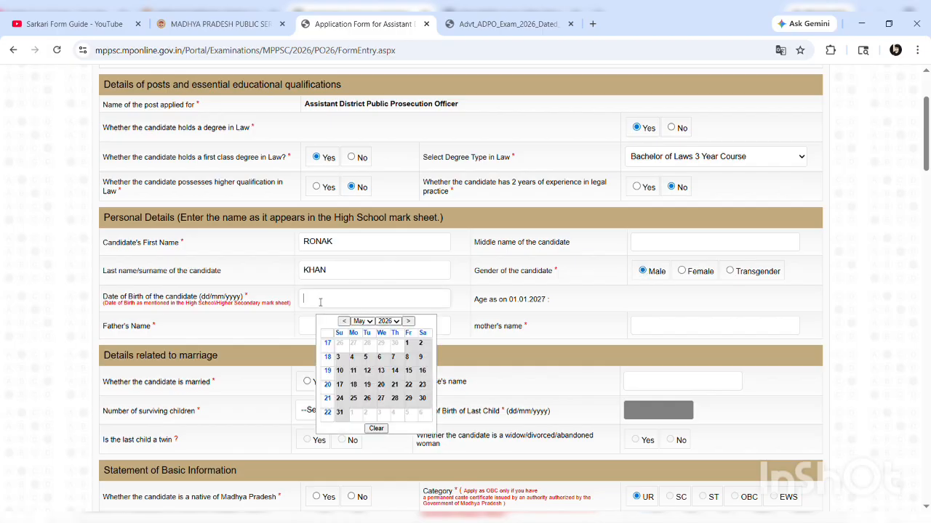
Pick the candidate's date of birth from the calendar so the age auto-calculates
click(388, 158)
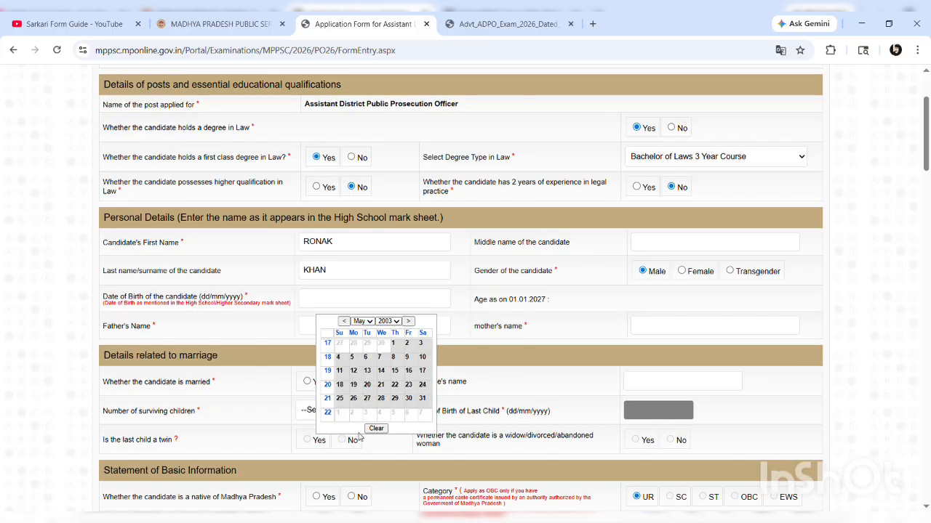
click(361, 411)
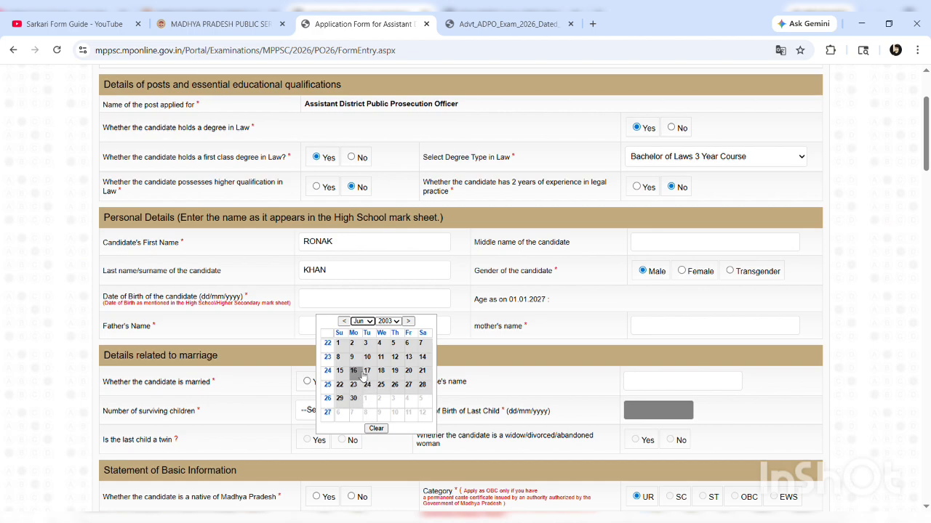
click(355, 372)
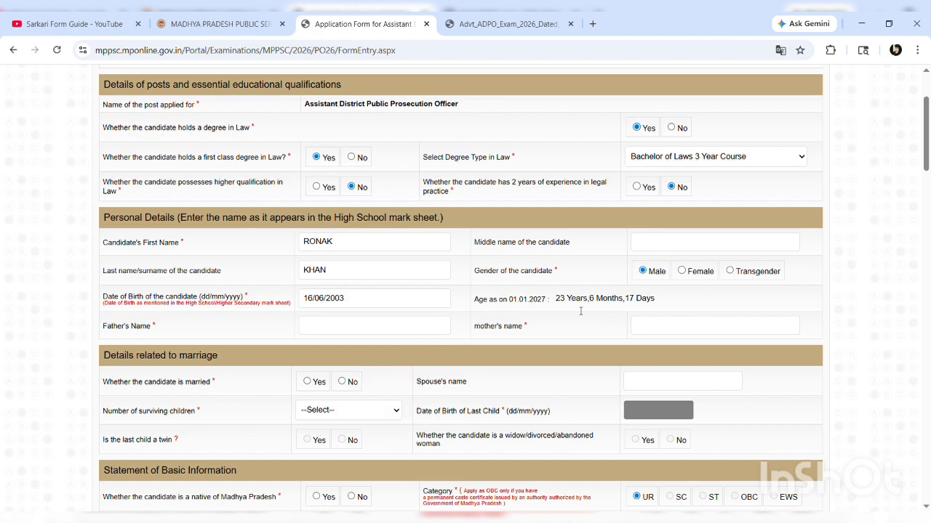
drag(563, 301, 697, 299)
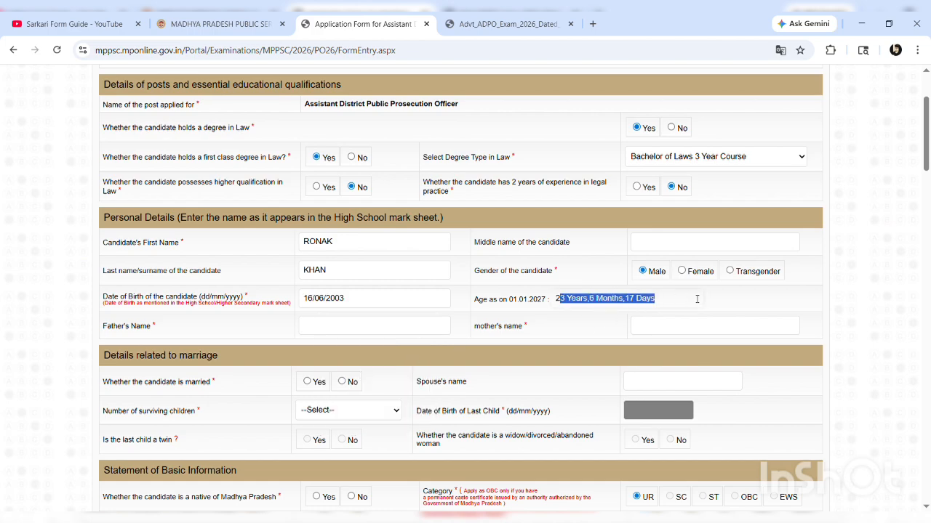
click(696, 299)
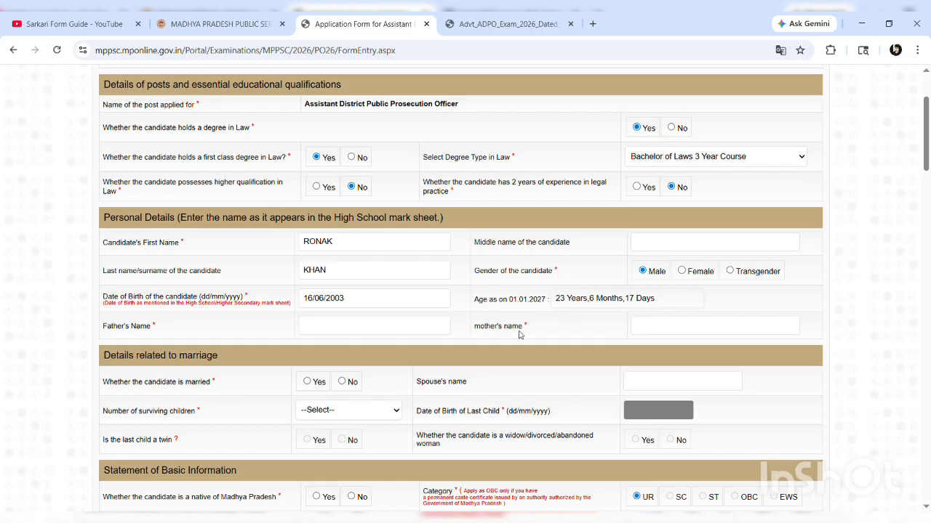
Enter the father's name and the mother's name
click(348, 329)
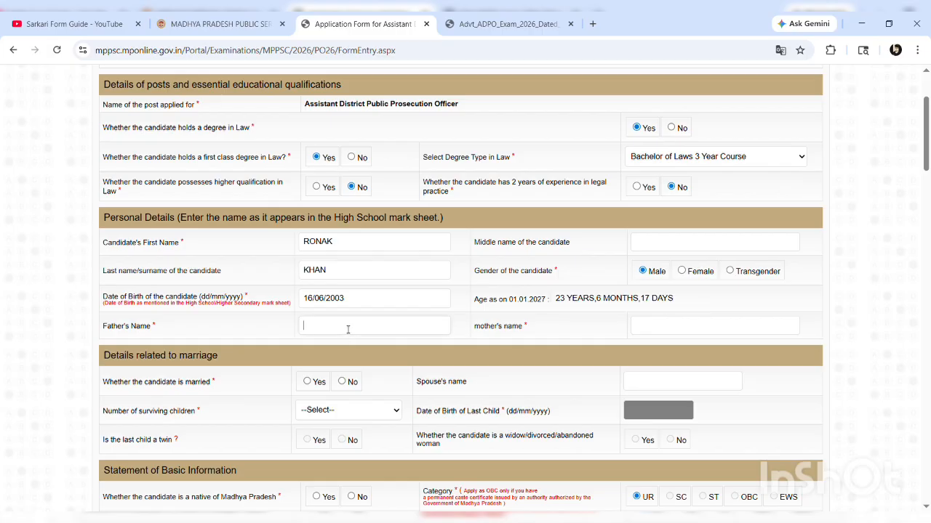
click(658, 330)
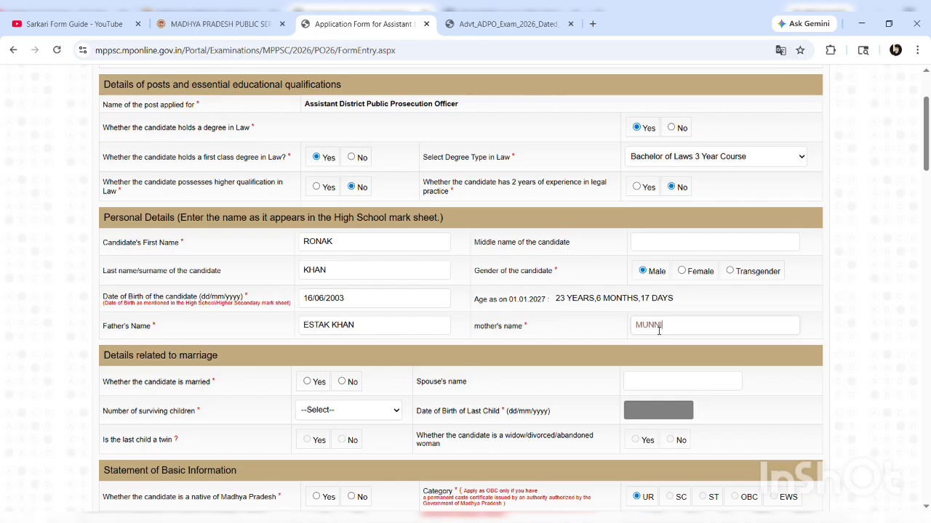
Answer No to being married, disabling the spouse and children fields
scroll(393, 335, down, 1)
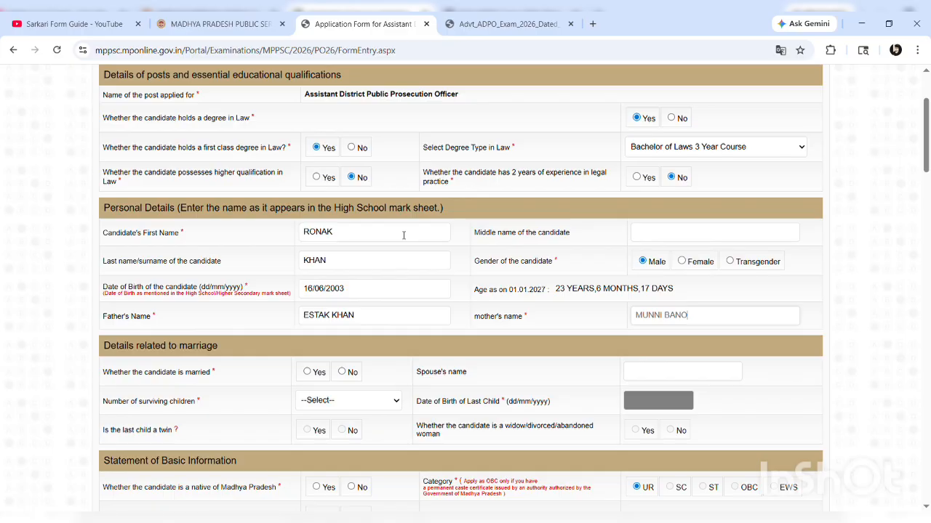
scroll(403, 235, down, 3)
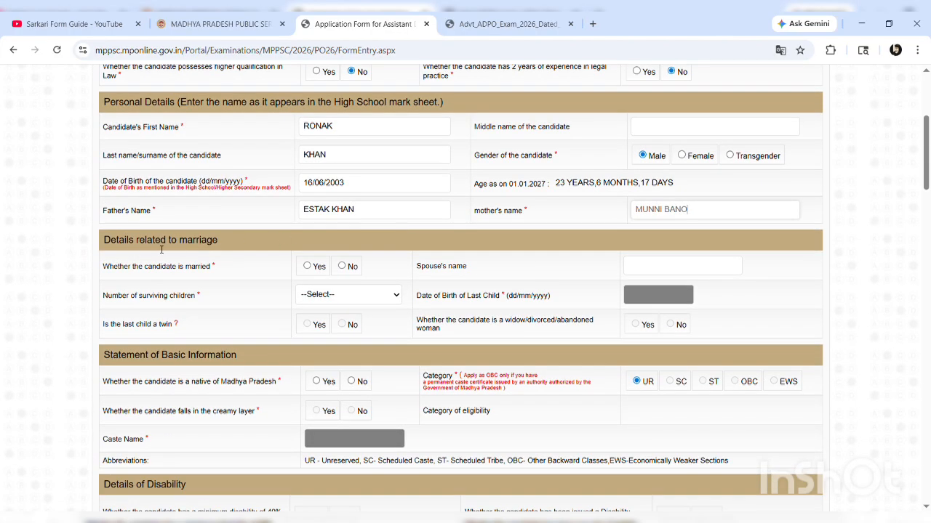
click(307, 266)
click(669, 269)
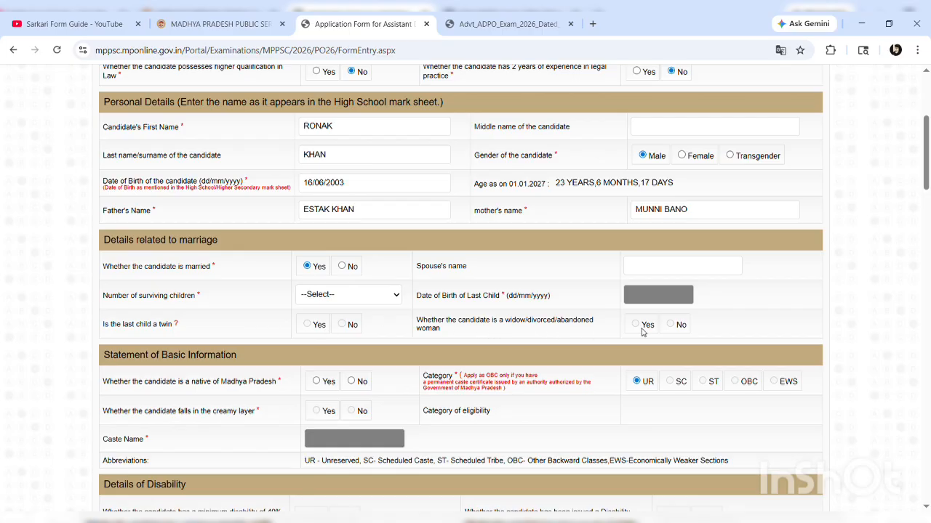
click(342, 266)
Mark Madhya Pradesh native Yes, category OBC, creamy layer No, and enter caste RANGREJ
scroll(344, 267, down, 3)
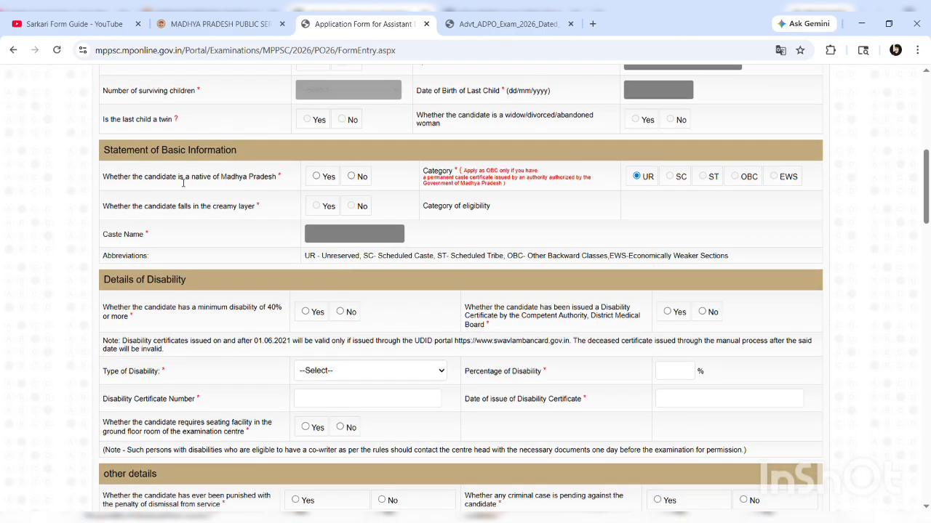
click(316, 176)
click(735, 177)
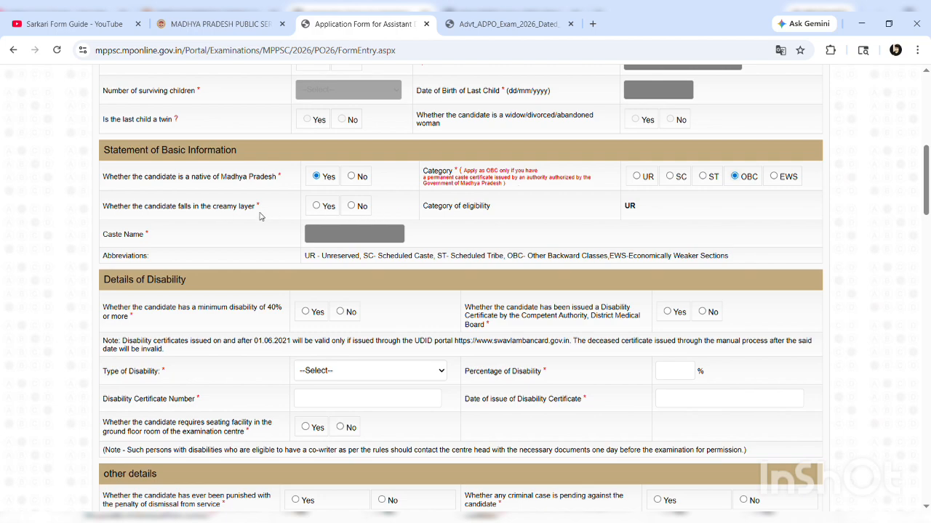
click(354, 208)
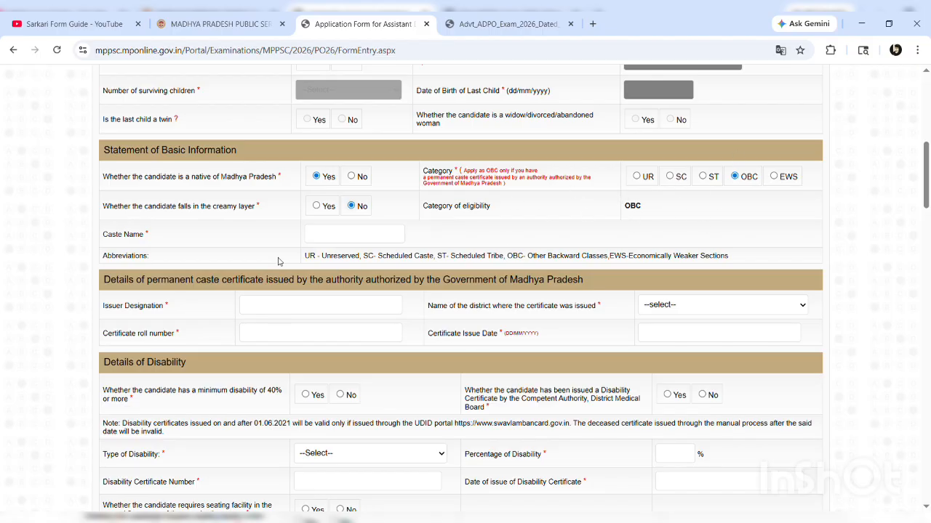
click(341, 239)
text(RANGREJ)
Enter issuer SUB DIVISIONAL OFFICER REVENUE, district Ashok Nagar, certificate roll number, and issue date 02/05/2016
scroll(478, 258, down, 1)
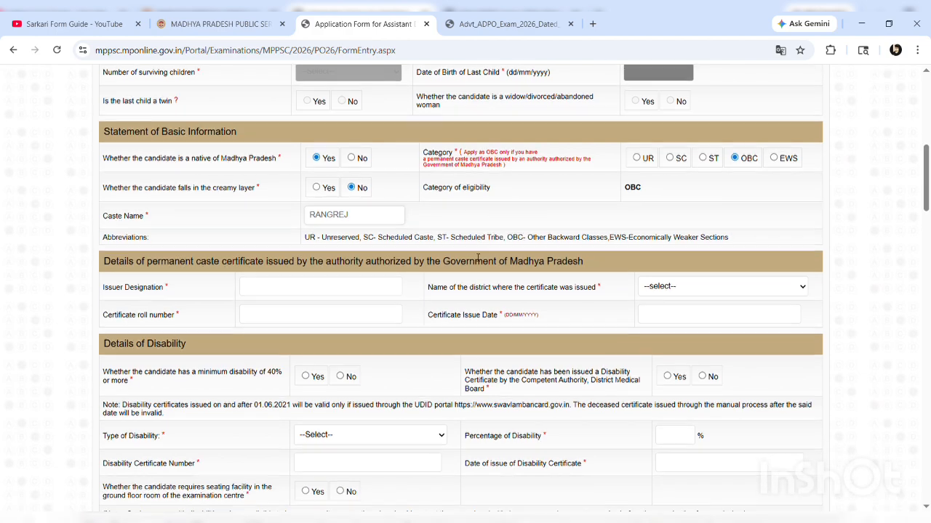
click(310, 295)
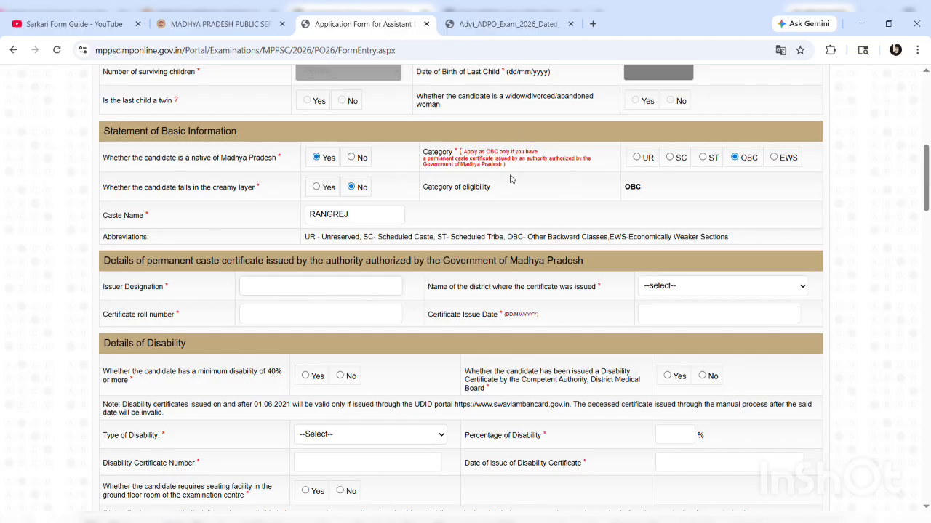
text(SUB DIVISIONAL OFFICER RE)
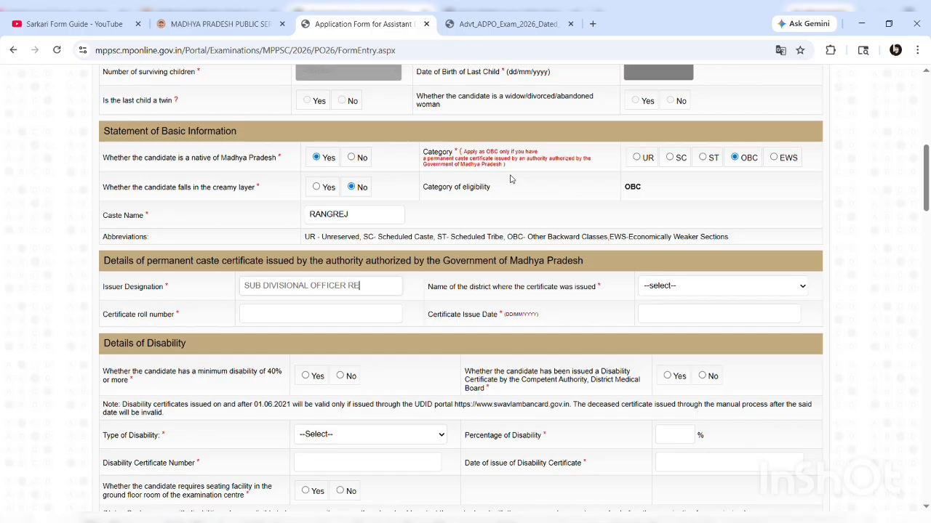
text(VENUE)
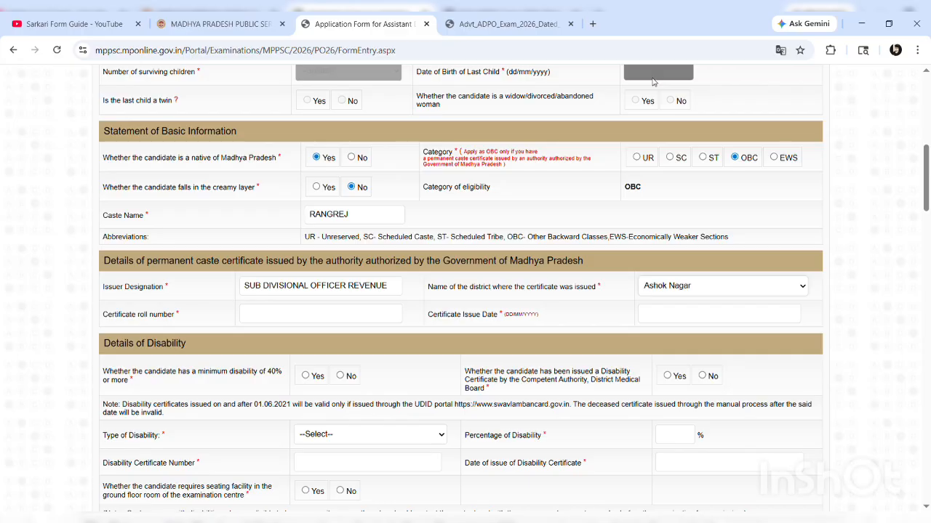
click(283, 315)
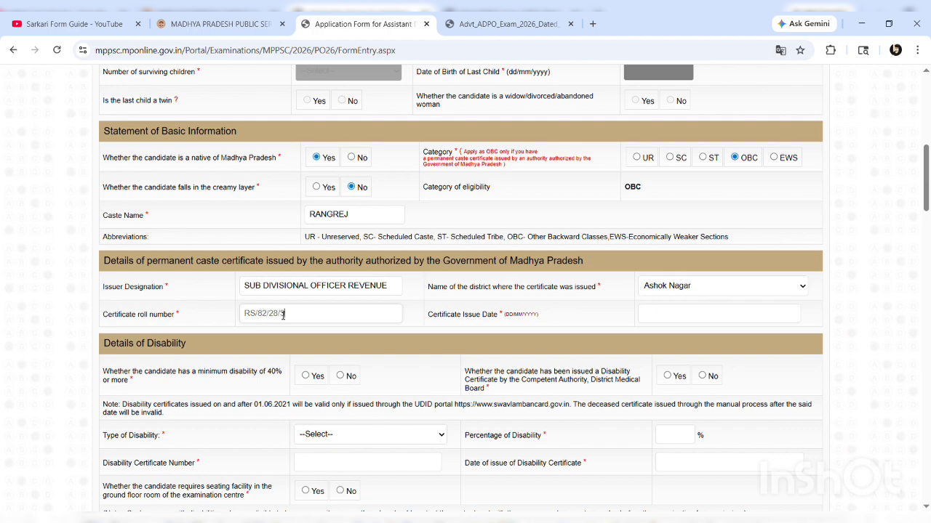
click(590, 328)
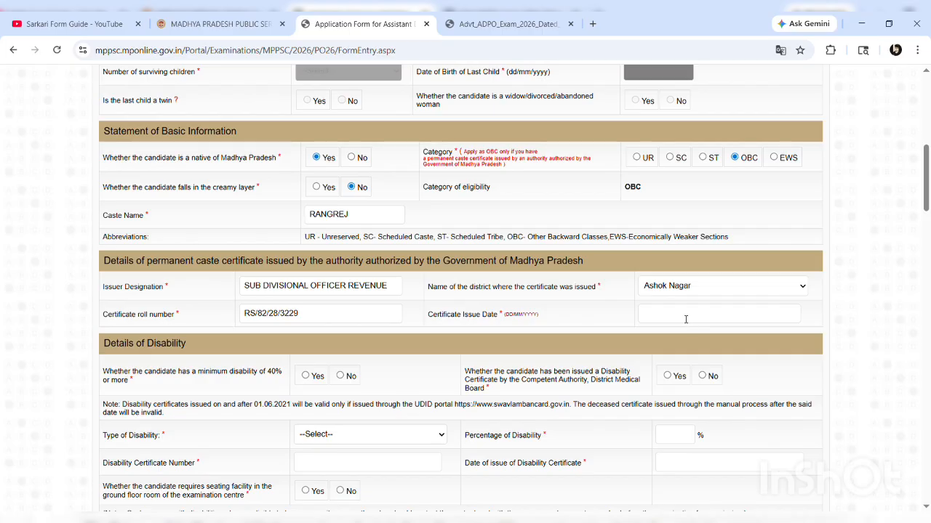
click(670, 317)
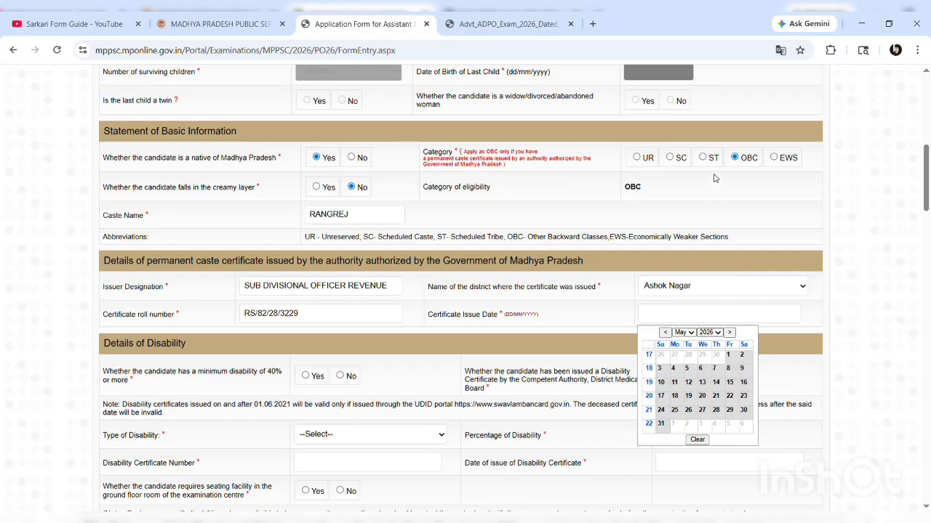
click(674, 355)
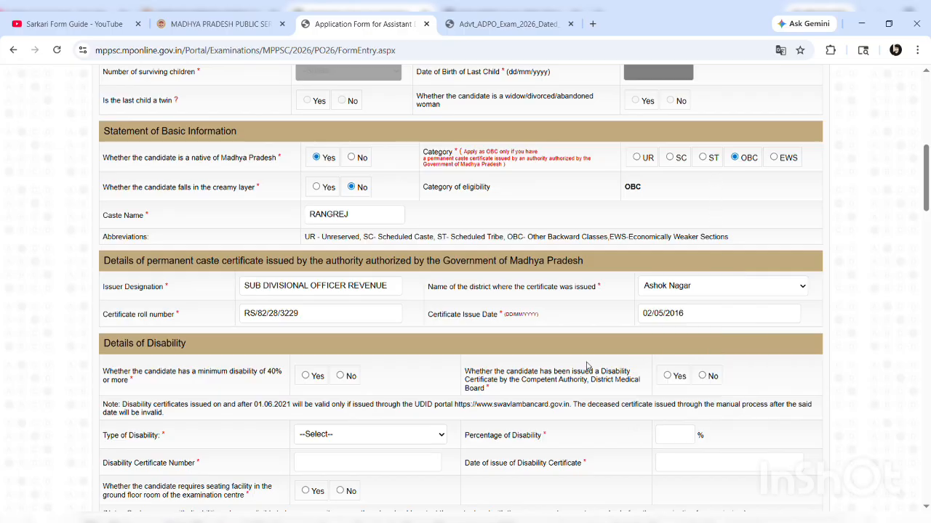
Reselect OBC category with creamy layer No and enter caste RANGREJ
click(637, 159)
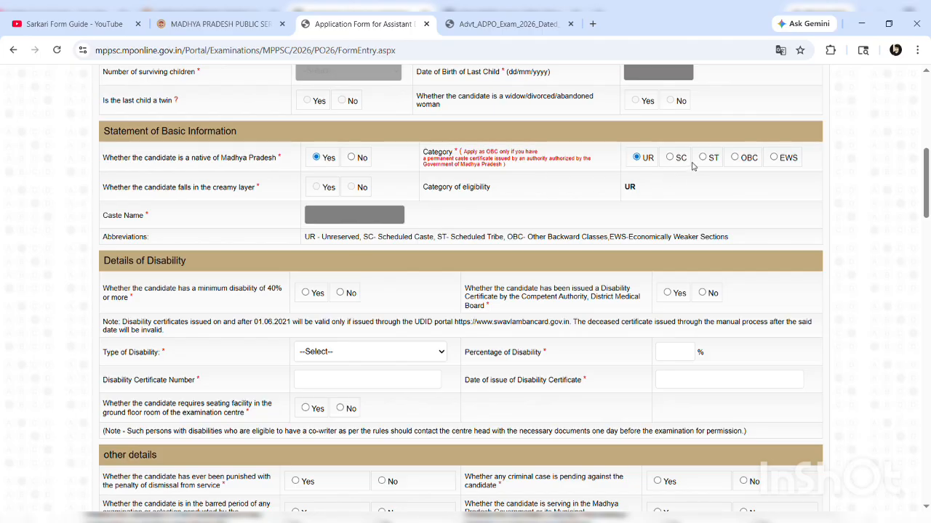
click(734, 157)
click(351, 187)
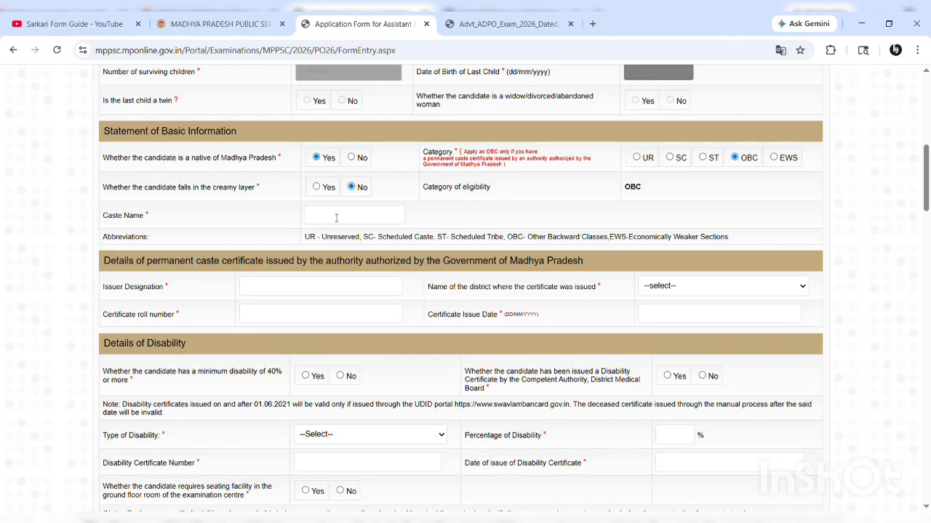
text(RANGREJ)
Enter issuer designation SUB DIVISIONAL OFFICER REVENUE, correcting the misspelled DIVISIONAL
click(285, 285)
text(SUB DIVISI)
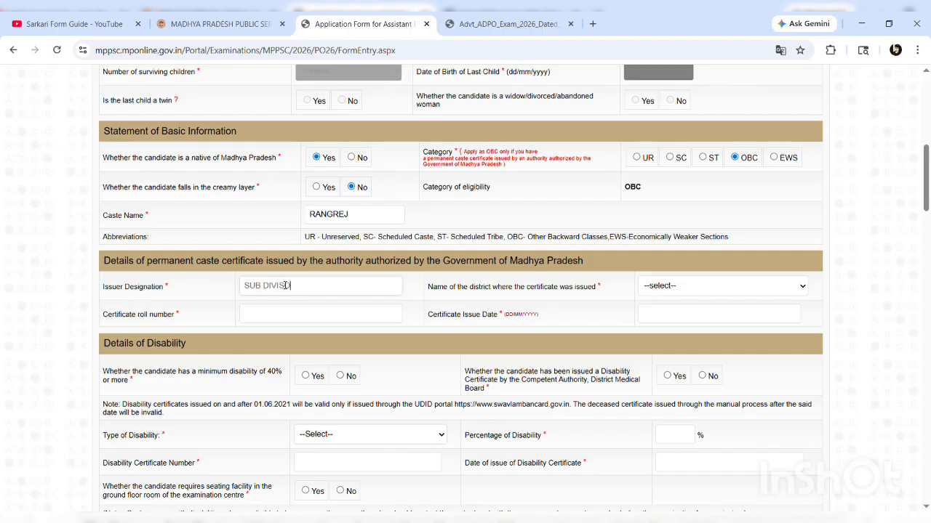
key(BackSpace)
text(ONAL OFFICER REVENUE)
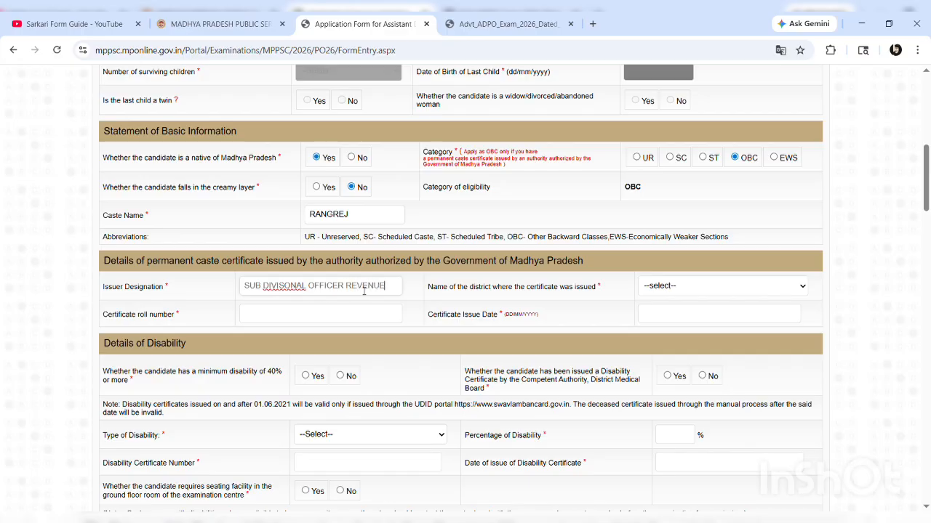
click(298, 289)
drag(311, 290, 282, 291)
key(BackSpace)
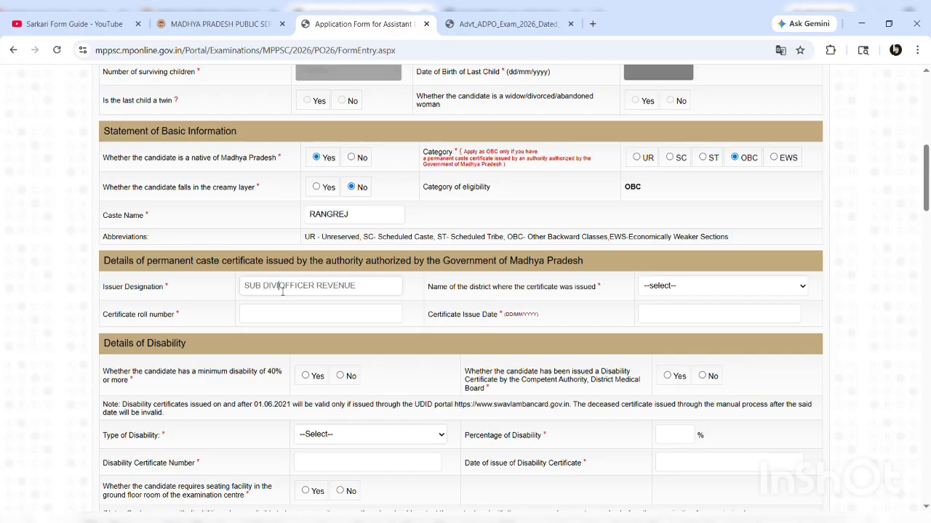
text(ISIONAL)
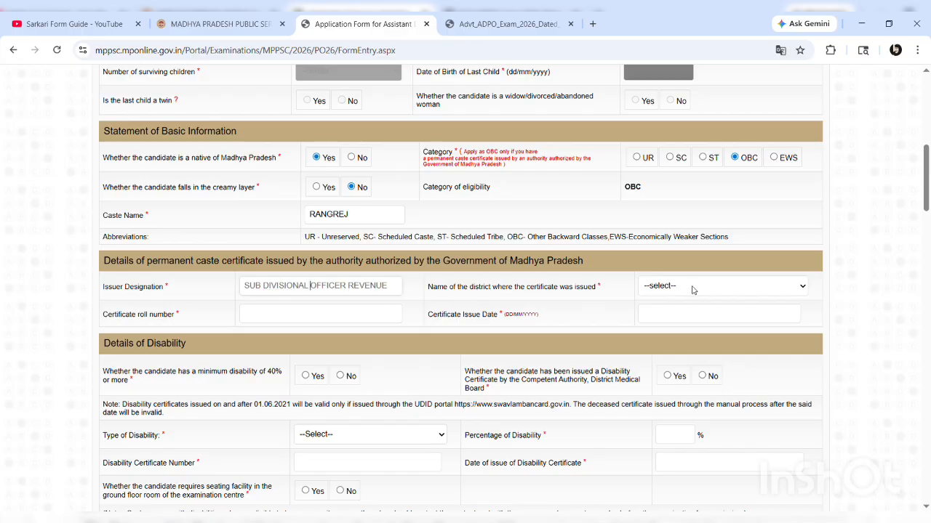
Set issuing district Ashok Nagar, enter the certificate roll number and issue date 10/05/2016
click(692, 290)
click(667, 80)
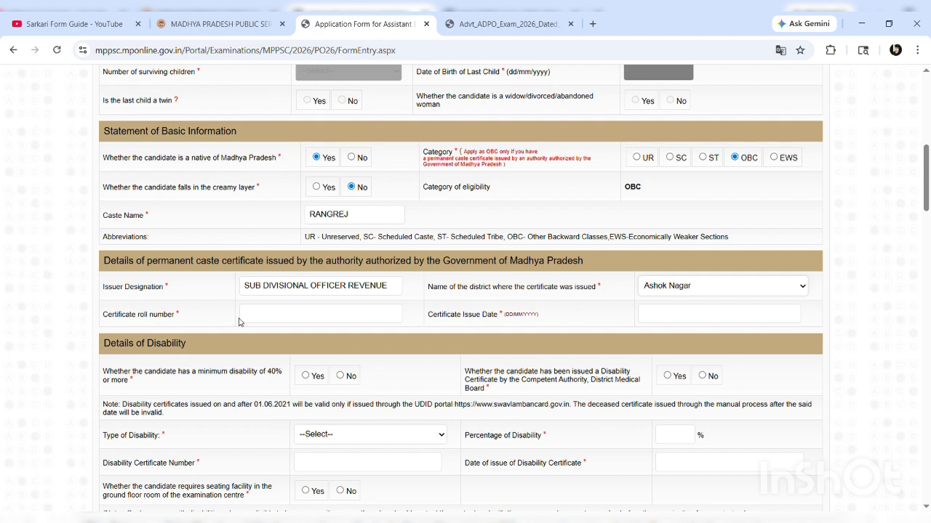
click(261, 324)
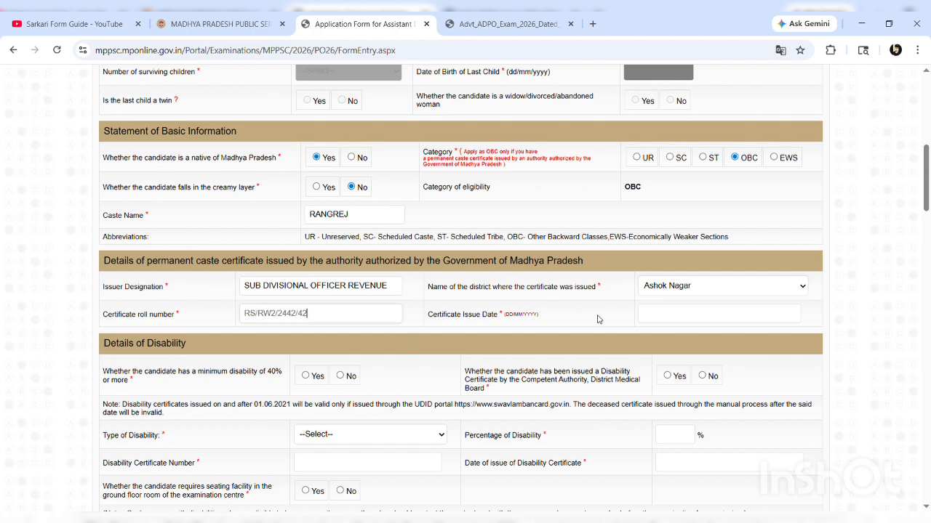
click(676, 315)
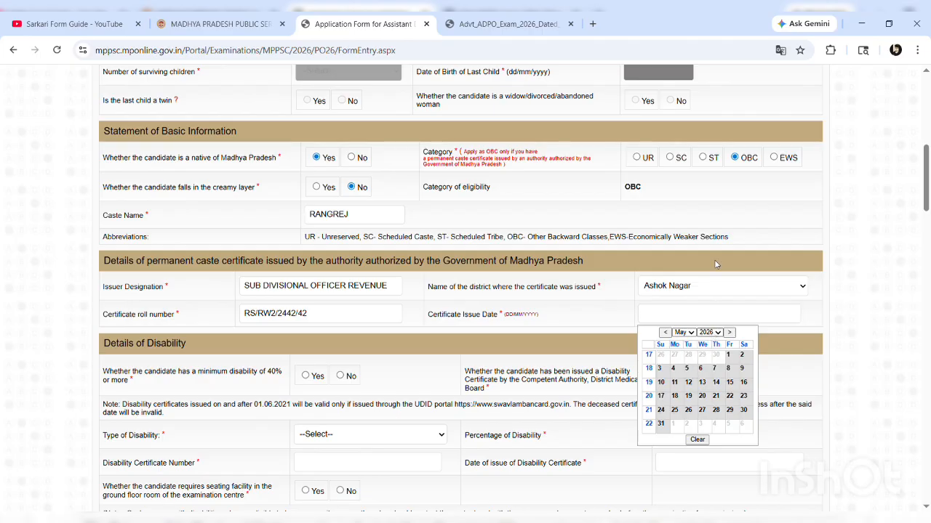
click(713, 183)
click(690, 371)
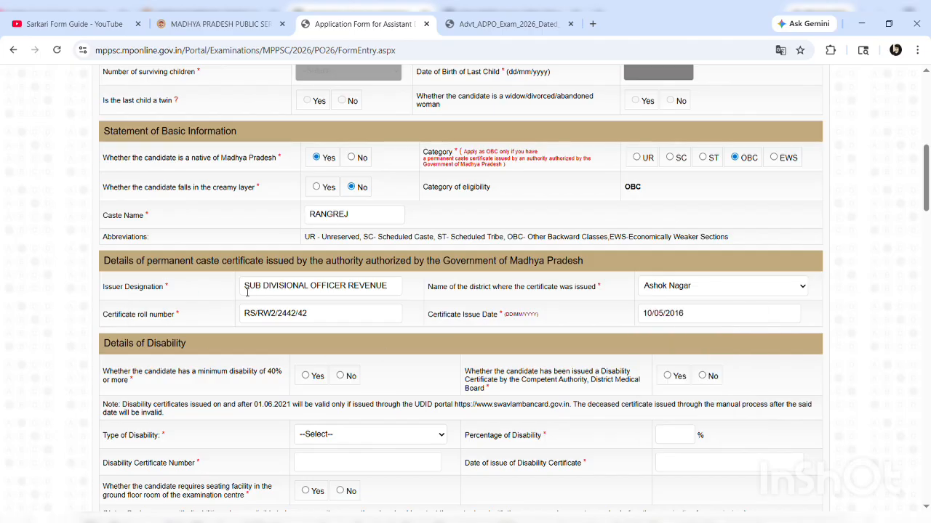
drag(247, 290, 440, 291)
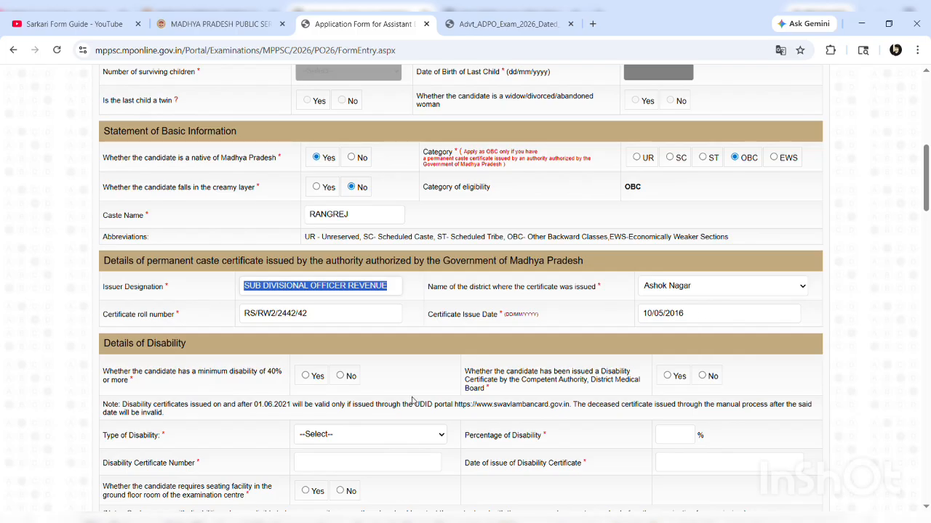
Answer No to disability, dismissal, MP Government, Central Government and non-government service questions
scroll(412, 399, down, 2)
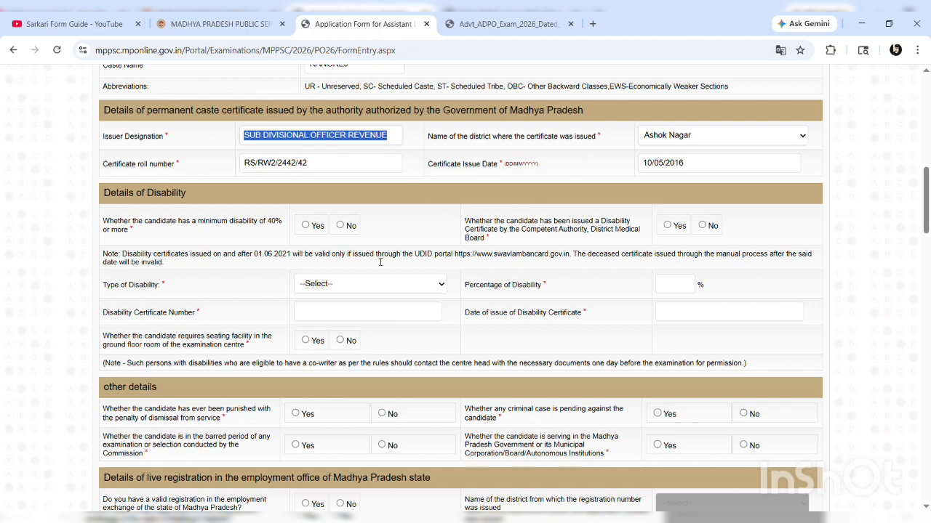
click(341, 226)
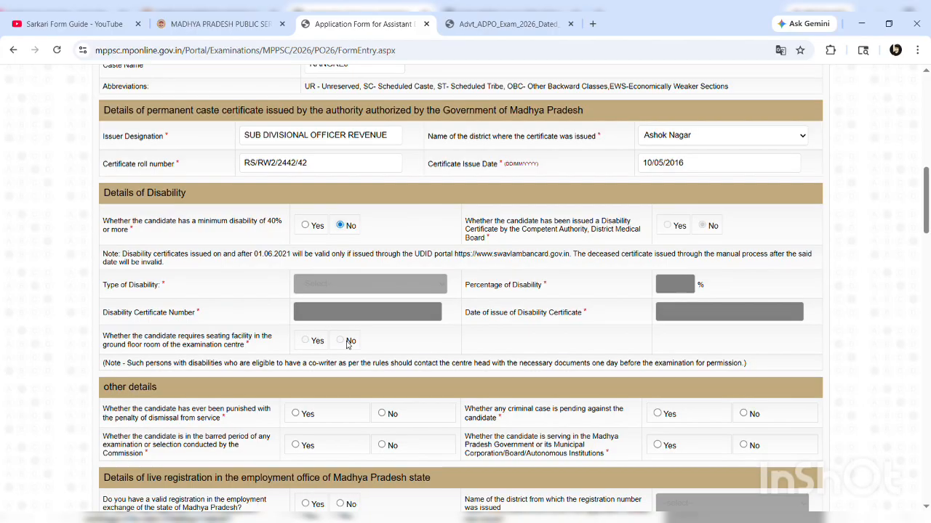
scroll(342, 344, down, 2)
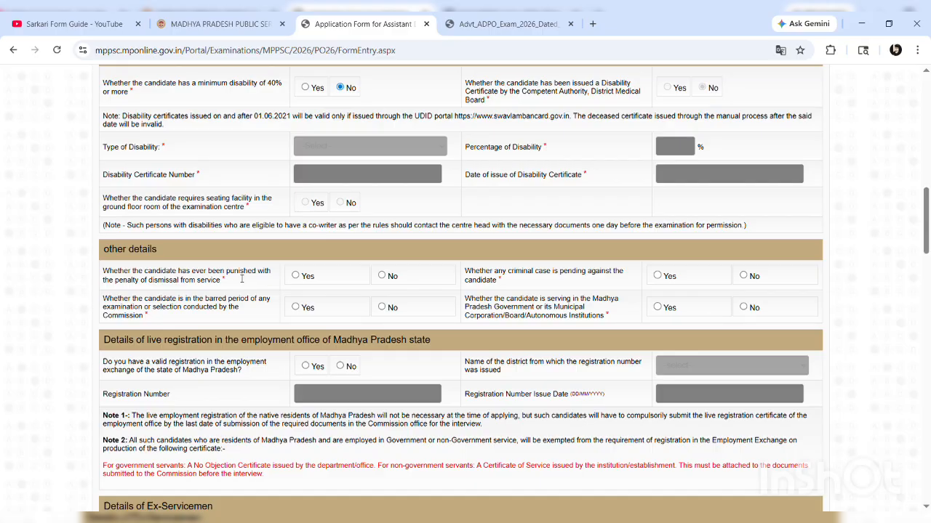
click(382, 276)
click(743, 308)
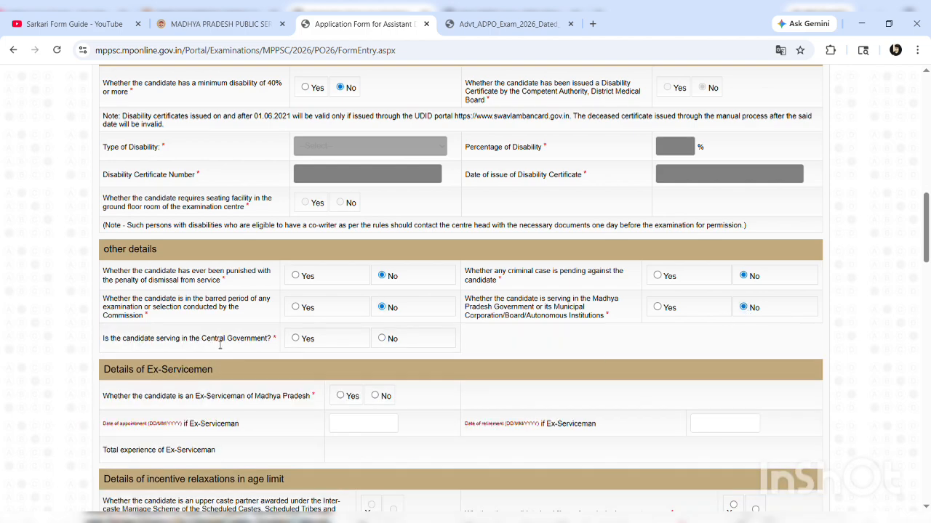
click(382, 339)
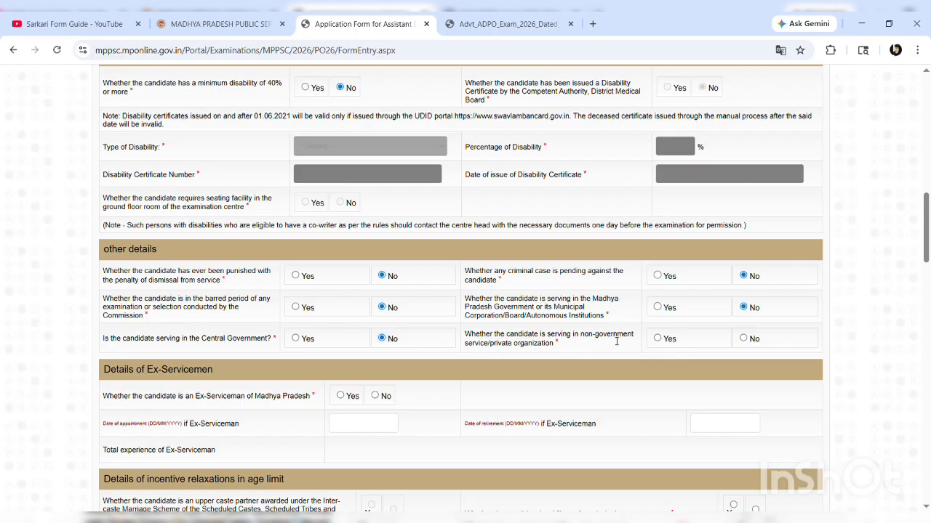
click(743, 339)
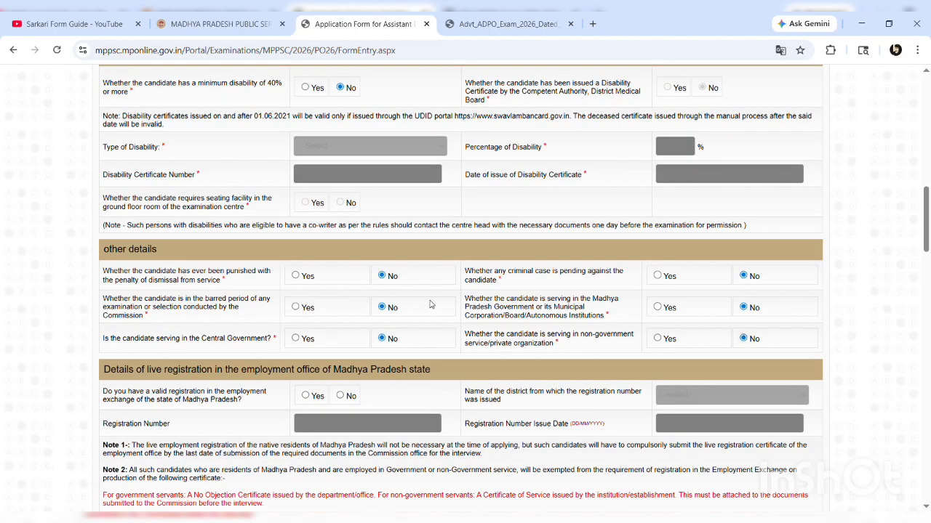
Mark employment registration Yes from Ashok Nagar, enter its number and issue date 16/05/2011
scroll(429, 304, down, 2)
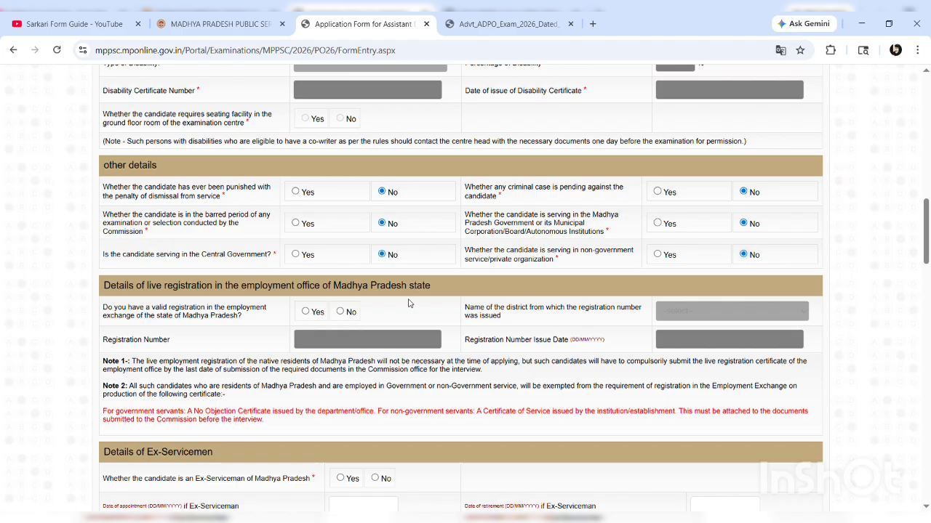
click(305, 313)
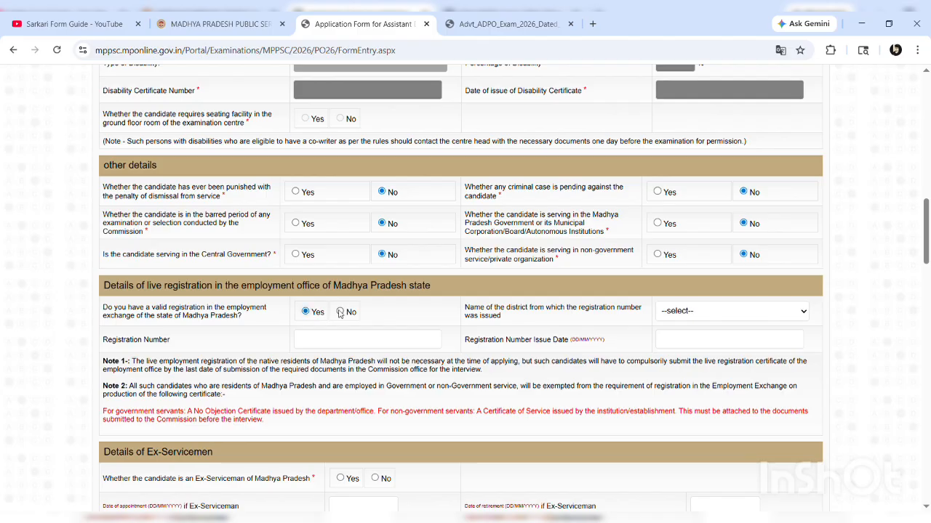
click(340, 312)
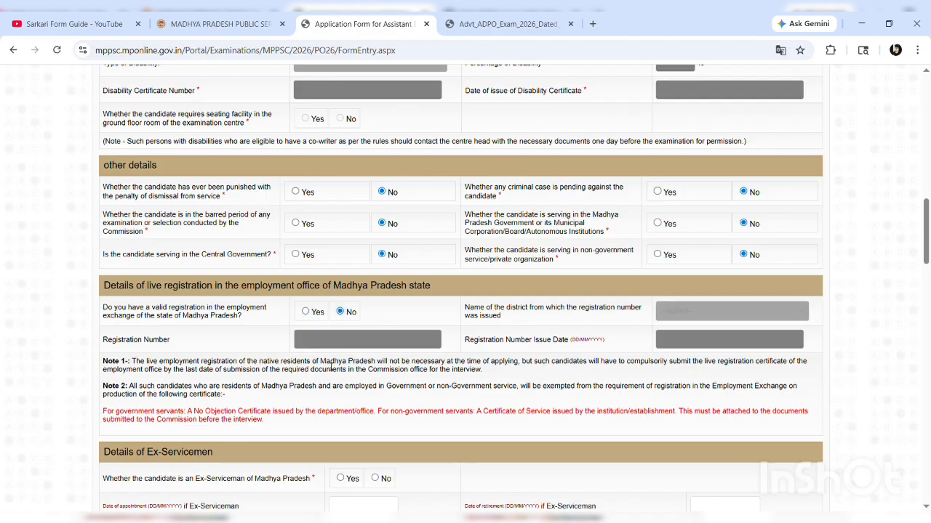
click(306, 313)
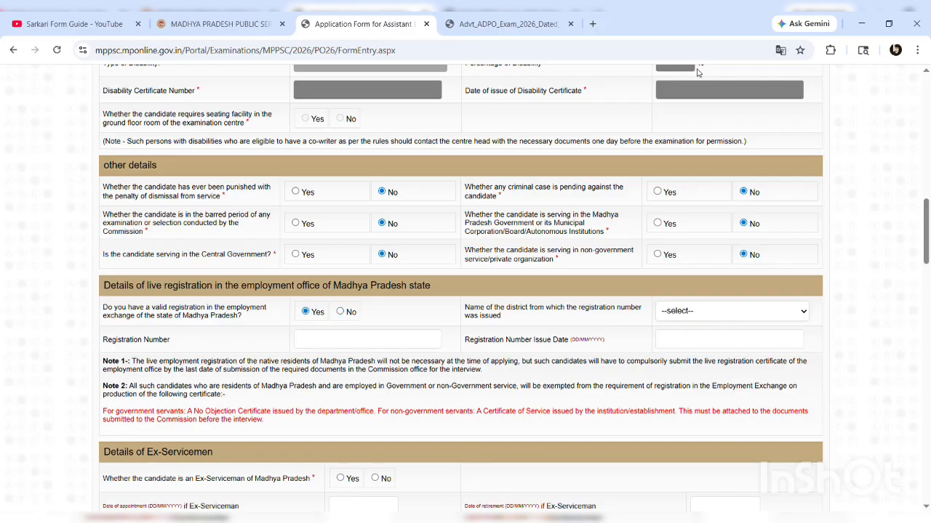
click(690, 72)
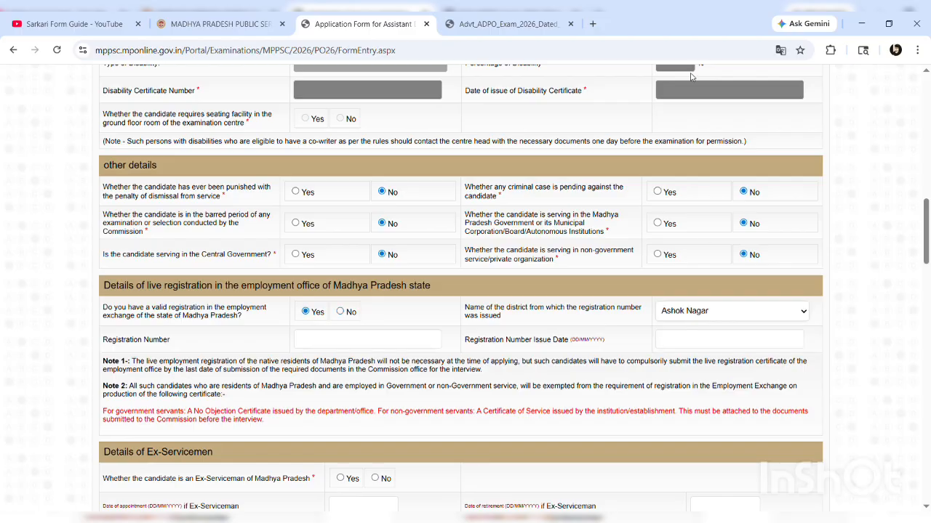
click(334, 340)
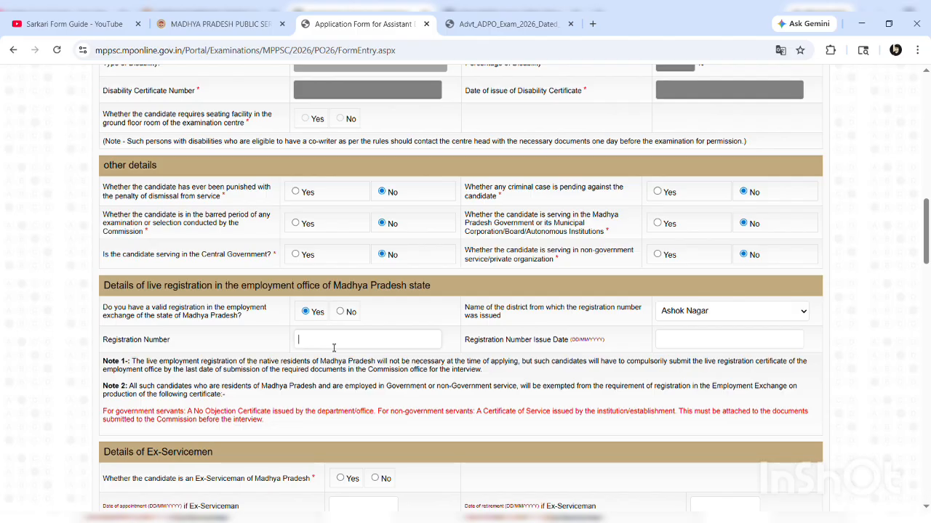
click(735, 339)
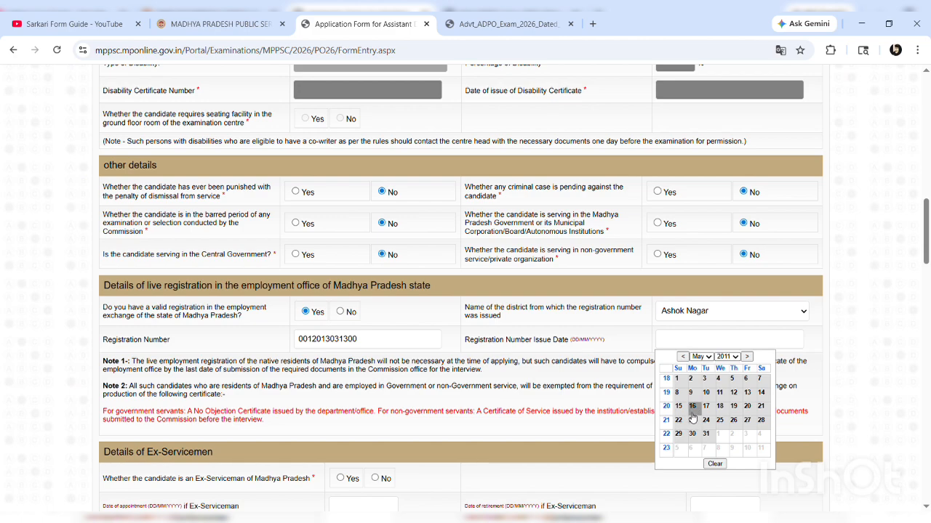
click(691, 406)
Answer No to the ex-serviceman question
scroll(395, 353, down, 2)
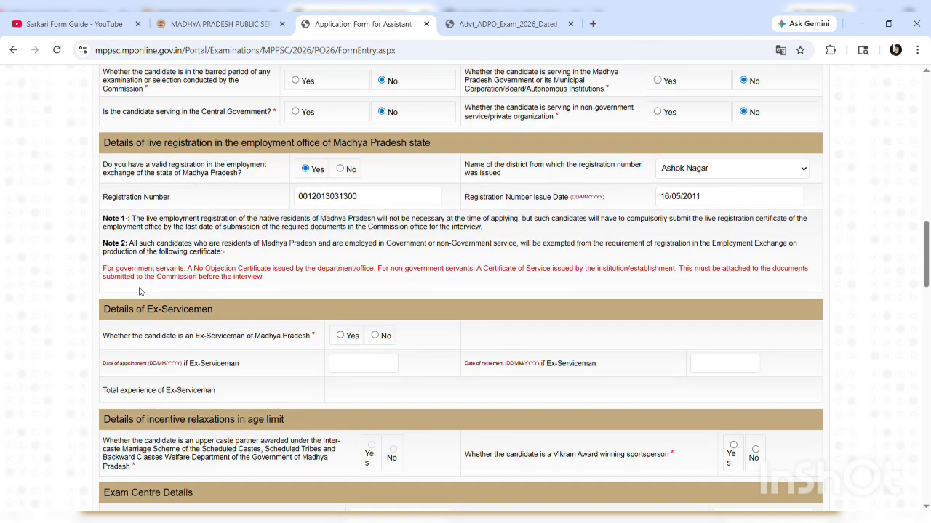
click(375, 336)
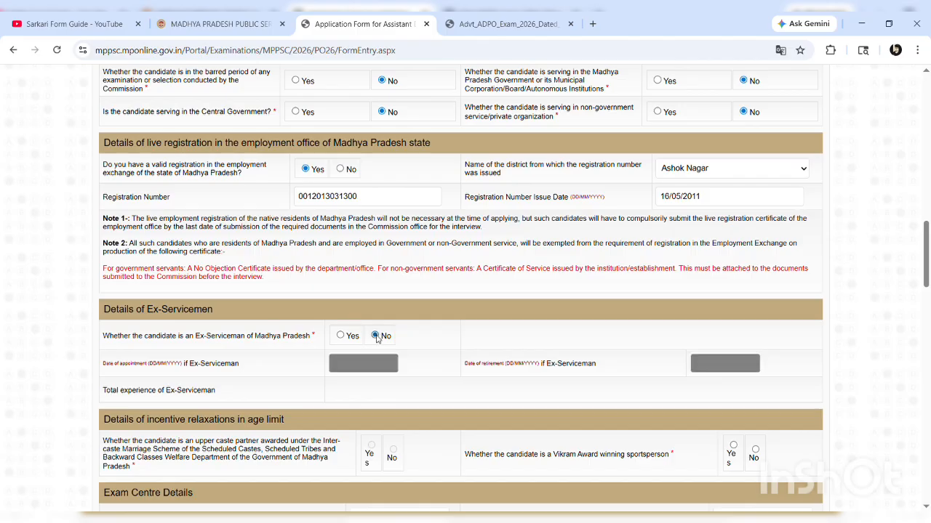
scroll(376, 338, down, 2)
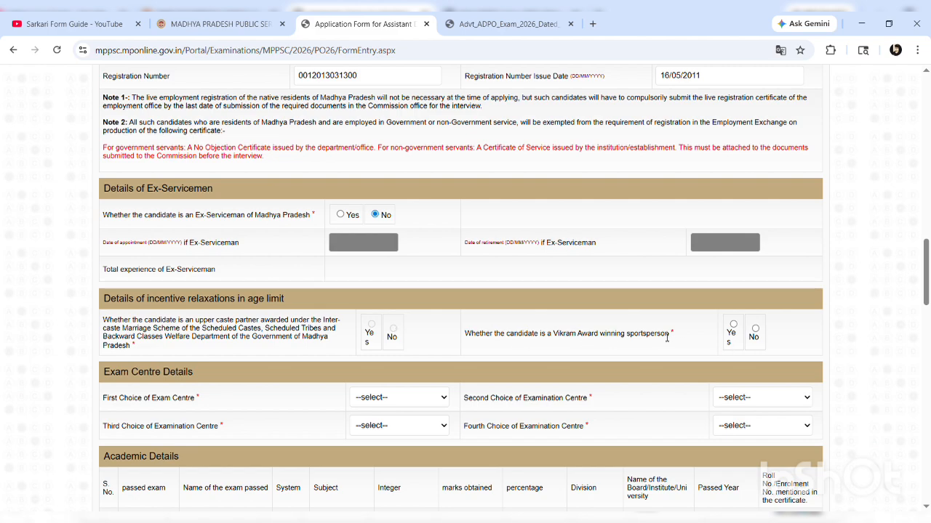
Answer Vikram Award No; set exam centres 1-4 to Bhopal, Gwalior, Indore, Jabalpur
click(755, 331)
scroll(503, 368, down, 3)
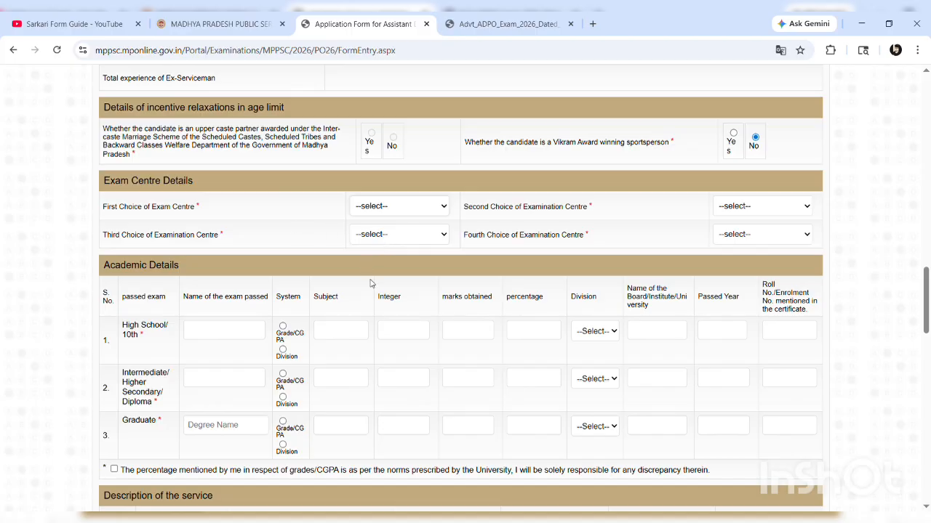
click(372, 244)
click(730, 256)
click(376, 295)
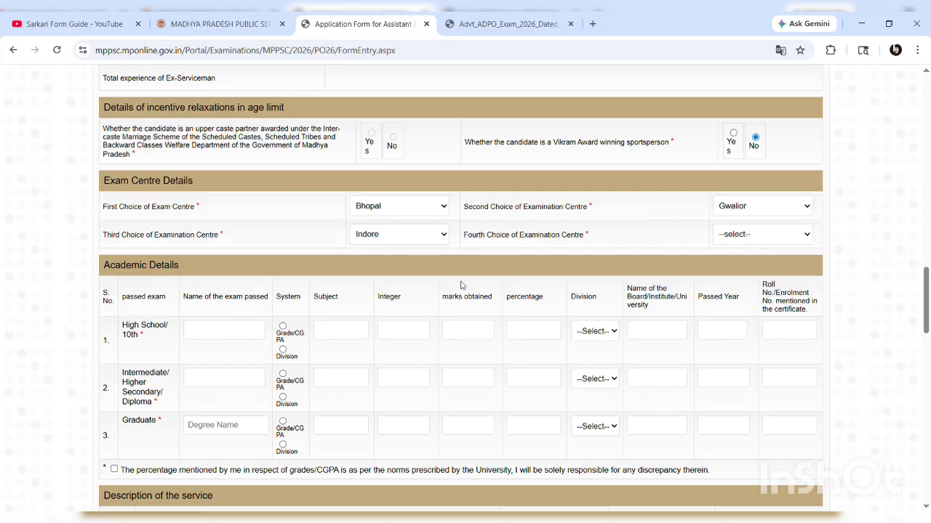
click(729, 318)
scroll(468, 375, down, 2)
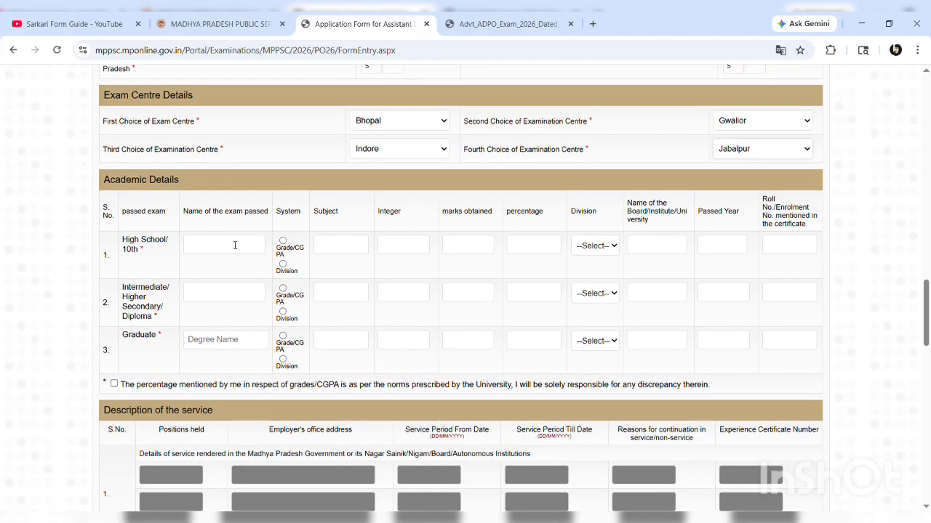
Enter exam names 10TH, 12TH and LLB in the academic details rows
click(202, 248)
text(10TH)
click(226, 302)
text(12TH)
click(214, 342)
text(LLB)
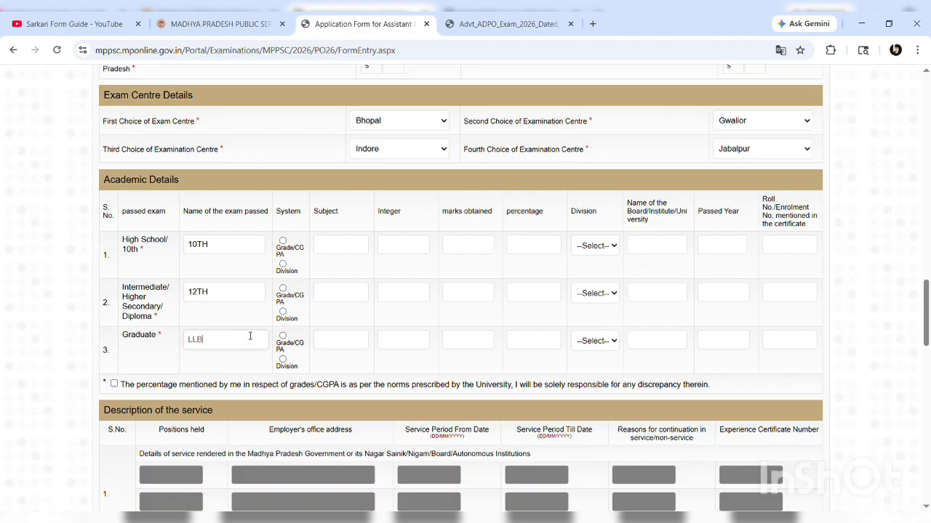
click(189, 340)
text(BA.)
key(BackSpace)
key(BackSpace)
key(BackSpace)
Choose the Division system for the 10th and 12th rows
click(283, 264)
click(282, 242)
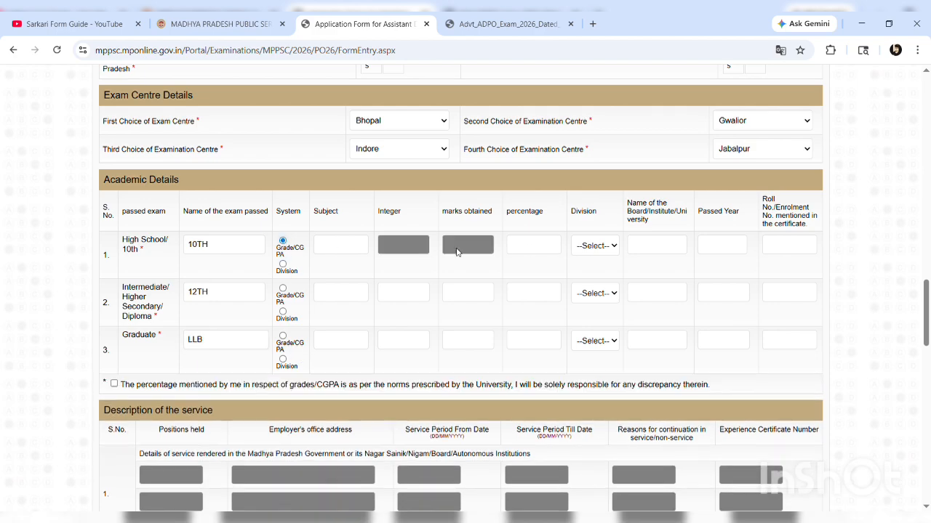
click(545, 246)
click(282, 265)
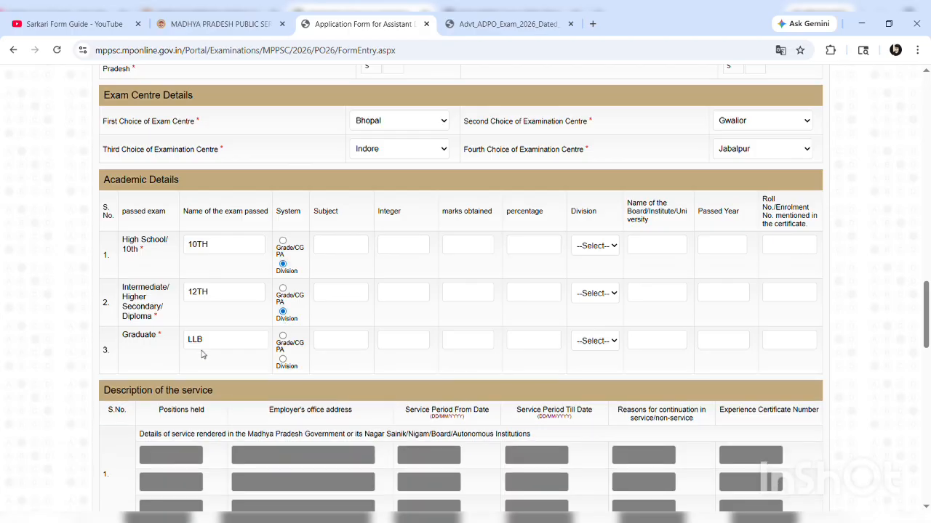
Set the graduate row to Division and enter subjects ALL, ART and LLB
click(283, 360)
click(345, 244)
text(ALL)
click(335, 295)
text(ART)
click(336, 340)
text(LLB)
Enter marks 567/600 for 10th, 436/500 for 12th and 2500/3000 for LLB
click(403, 248)
text(600)
click(474, 248)
text(567)
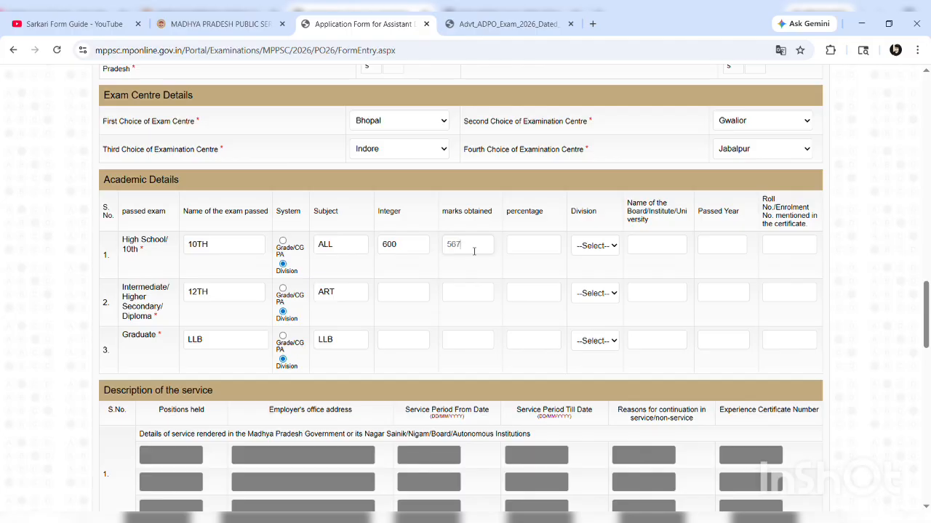
click(512, 258)
click(390, 298)
text(500)
click(456, 296)
text(436)
click(491, 271)
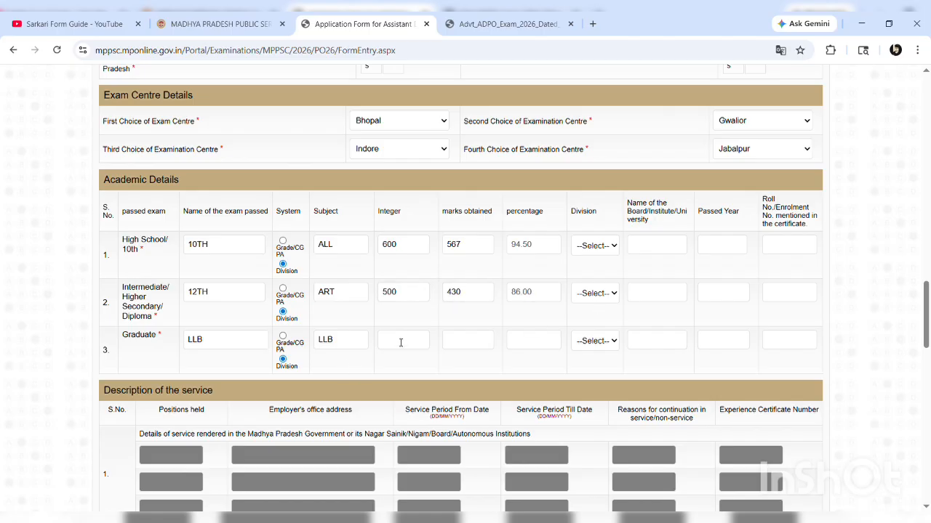
text(3000)
click(464, 345)
text(2500)
click(435, 321)
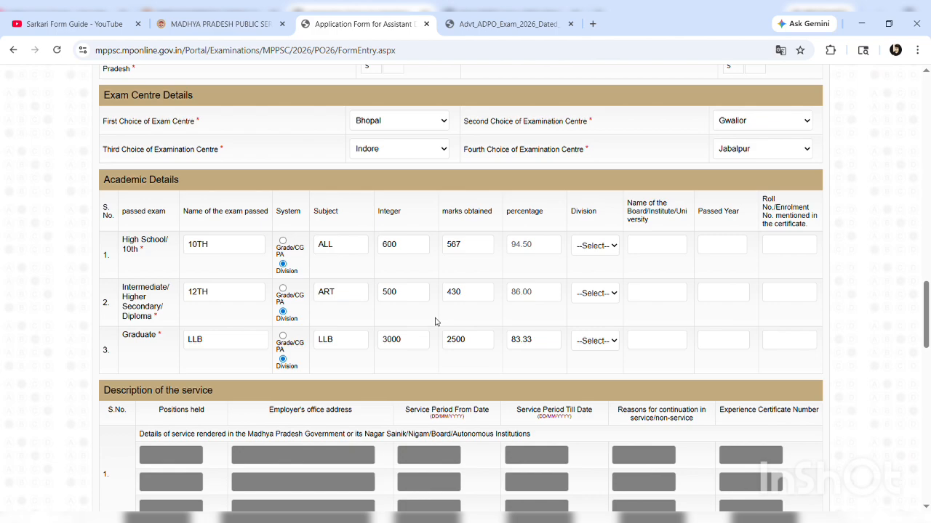
Set First division for all rows; boards MPBSE, MPBSE and JIWAJI UNIVERSITY
click(600, 275)
click(588, 321)
click(587, 372)
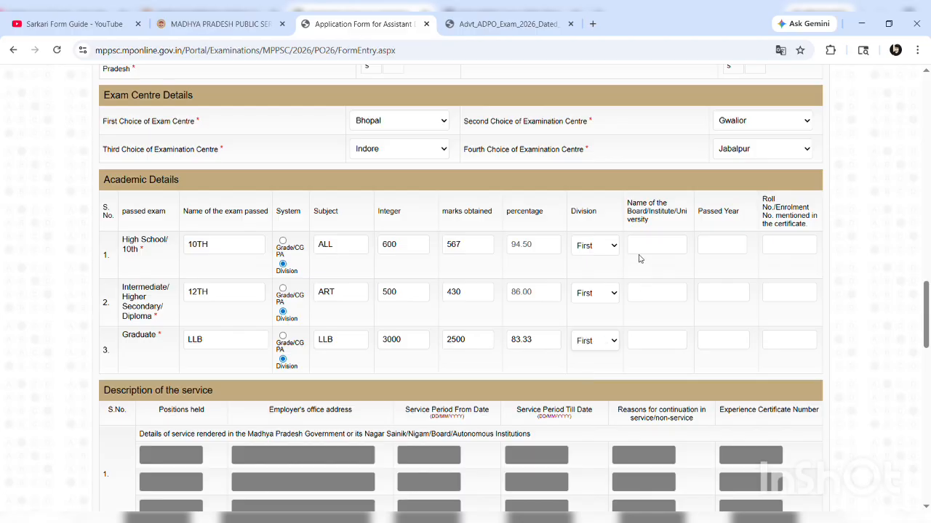
click(644, 249)
text(MPBSE)
click(647, 295)
text(MPBSE)
click(648, 339)
text(JIWAJI UNI)
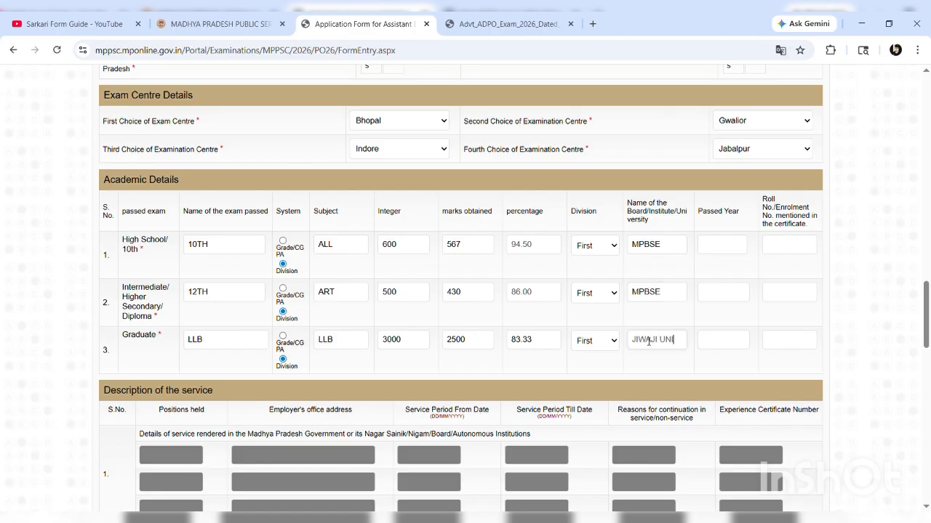
text(VERSITY)
Enter passing years 2015, 2017 and 2024
click(718, 244)
text(2015)
click(727, 298)
text(2017)
click(720, 342)
text(2)
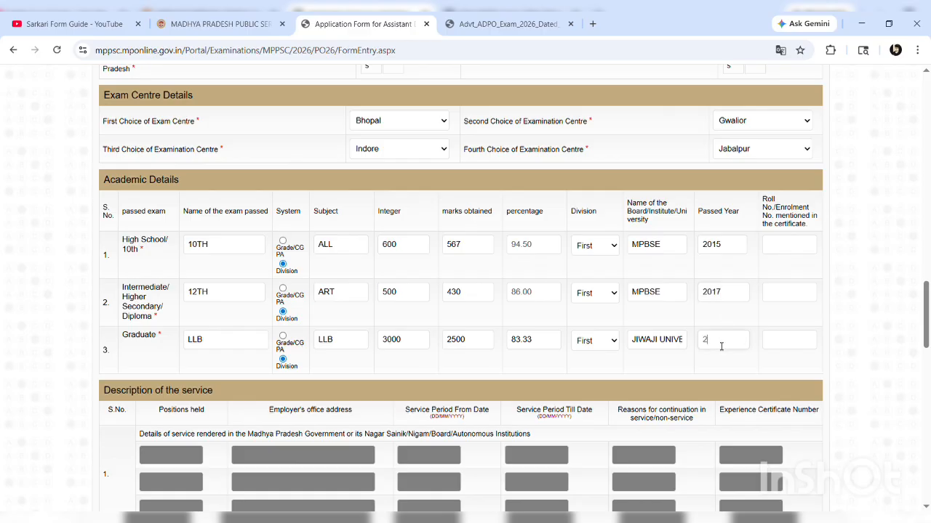
text(024)
Enter the roll numbers for the 10th, 12th and graduate rows
click(784, 249)
click(783, 304)
click(784, 343)
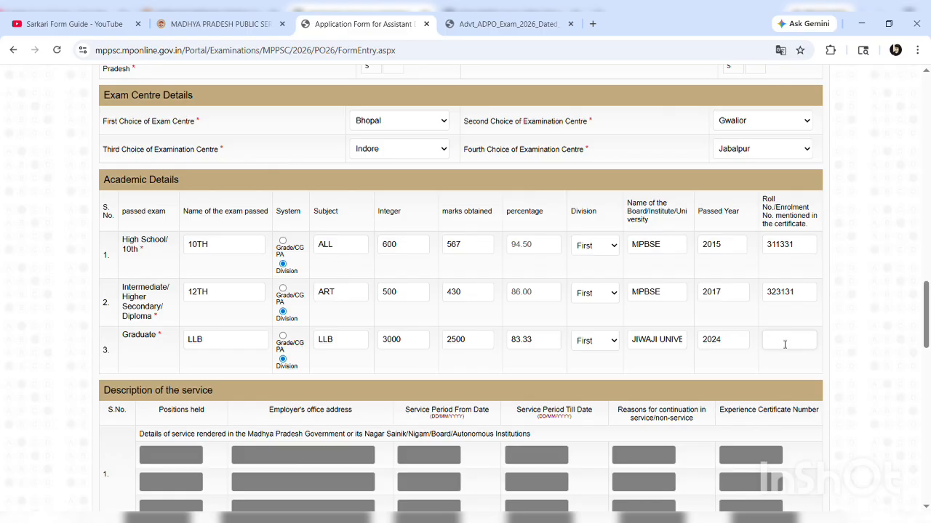
scroll(560, 326, down, 2)
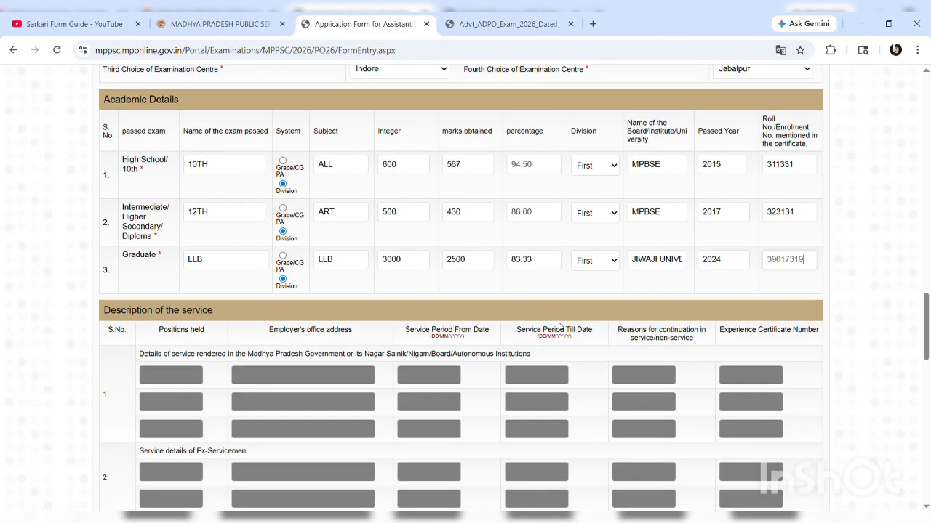
scroll(560, 326, down, 3)
scroll(560, 326, down, 1)
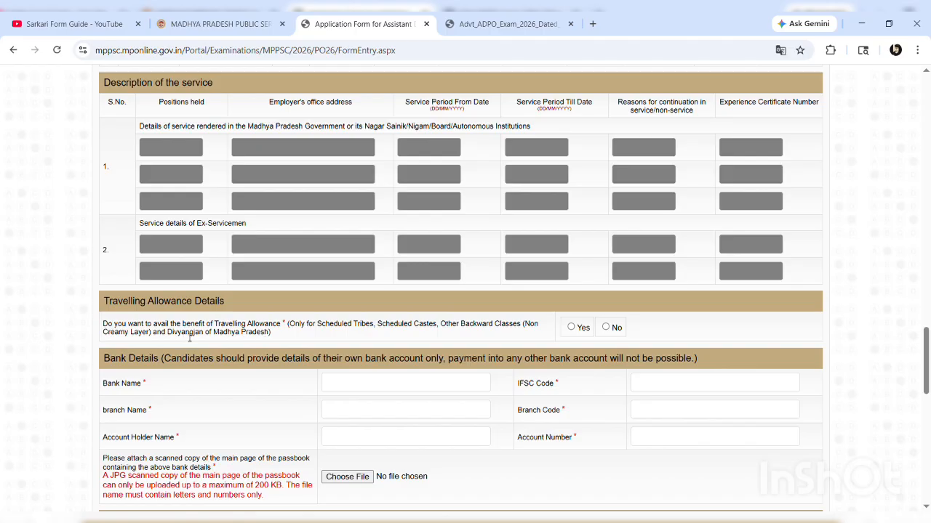
Set Travelling Allowance to Yes and enter bank name PUNJAB NATIONAL BANK
click(571, 327)
click(605, 327)
click(571, 328)
scroll(364, 382, down, 1)
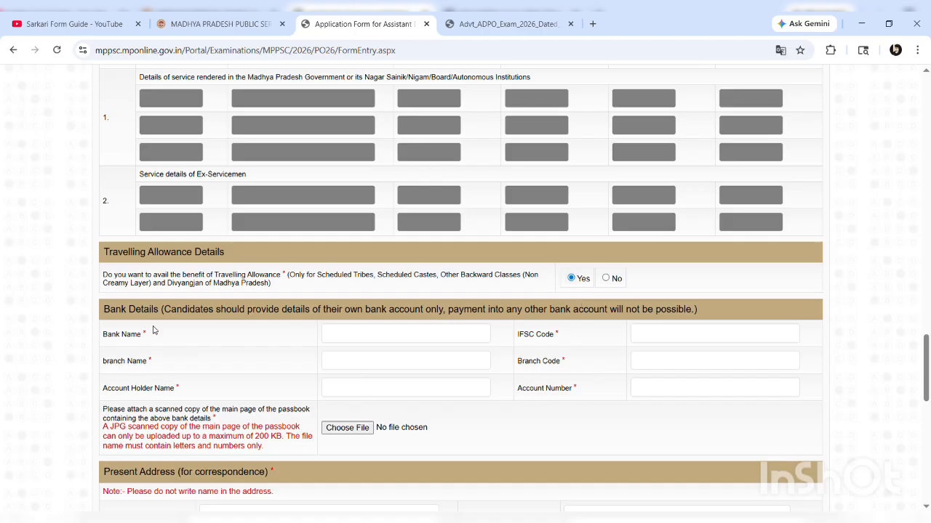
click(366, 338)
text(PUNJAB BANK)
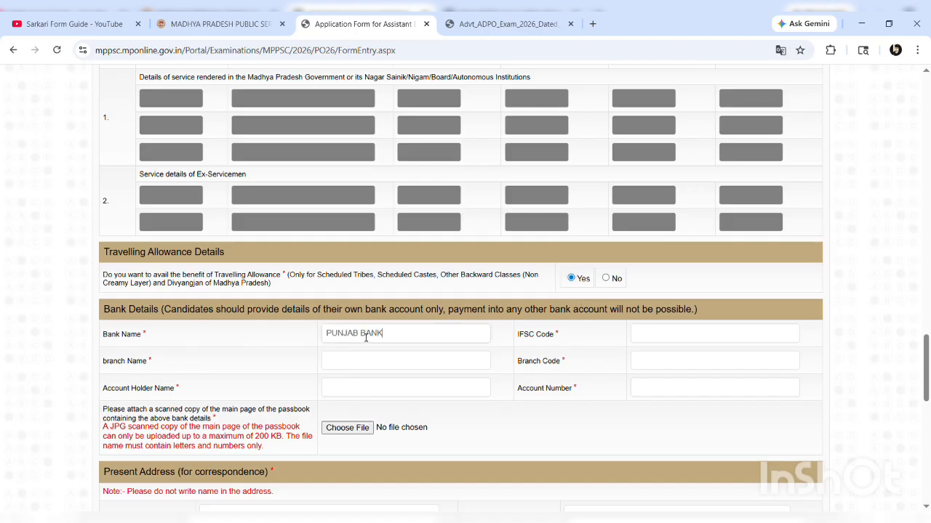
key(BackSpace)
key(BackSpace)
key(BackSpace)
key(BackSpace)
text(NATIONAL BANK)
Enter IFSC PUNB083013, branch name PIPRAI and branch code 310310
click(646, 340)
text(PUNB083013)
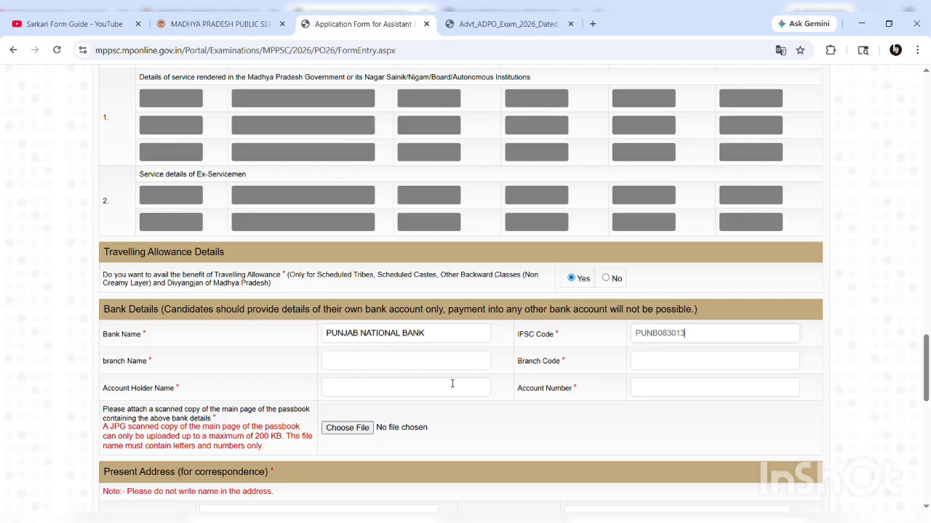
click(427, 359)
text(BHADOR)
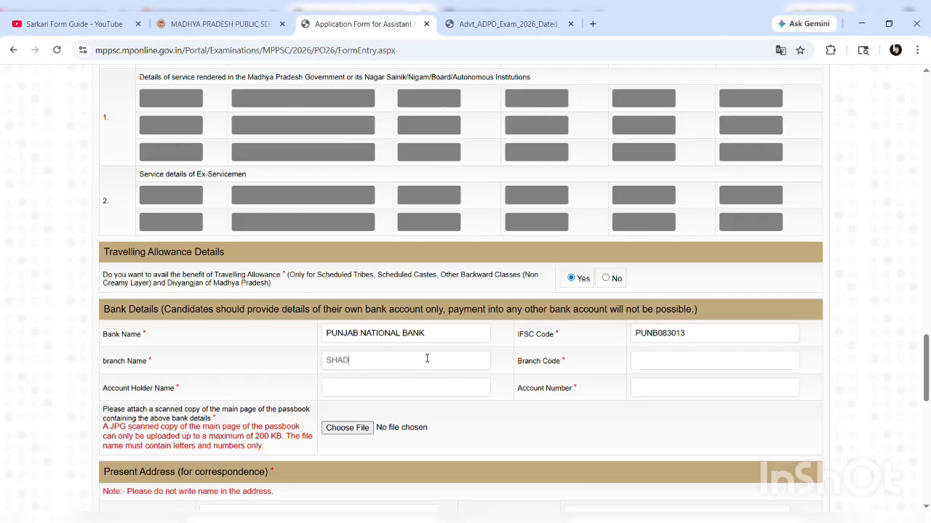
key(BackSpace)
key(BackSpace)
key(BackSpace)
key(BackSpace)
key(BackSpace)
key(BackSpace)
text(PIPRAI)
click(691, 364)
text(310310)
drag(698, 334, 666, 339)
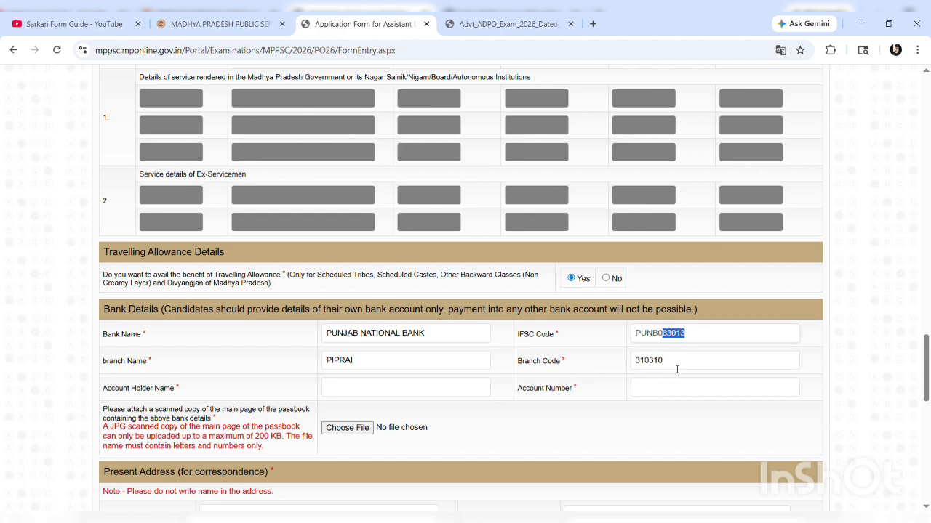
Enter the account holder's name and the bank account number
click(353, 395)
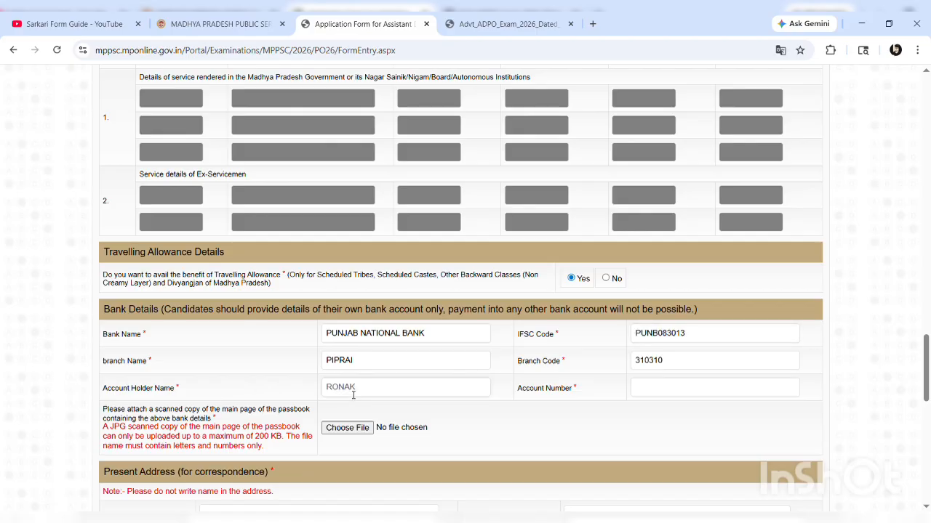
click(668, 394)
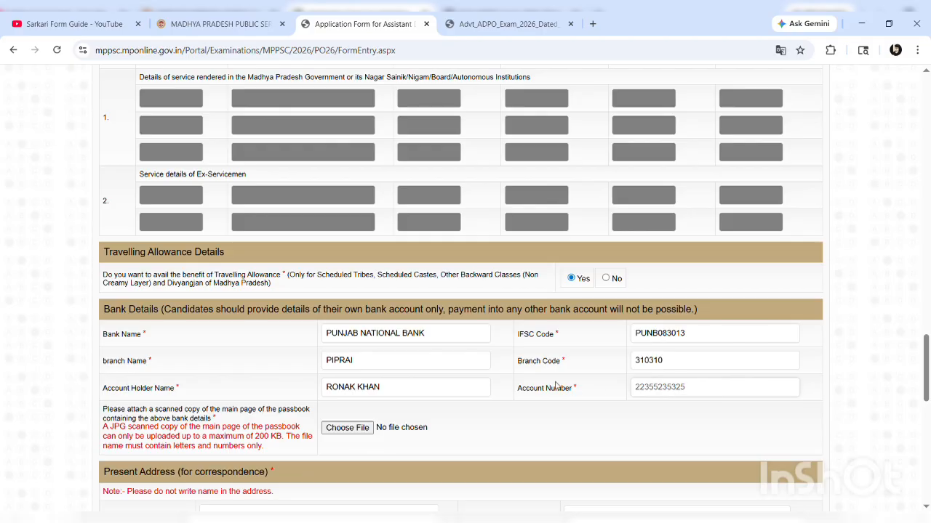
scroll(424, 407, down, 1)
scroll(425, 407, down, 2)
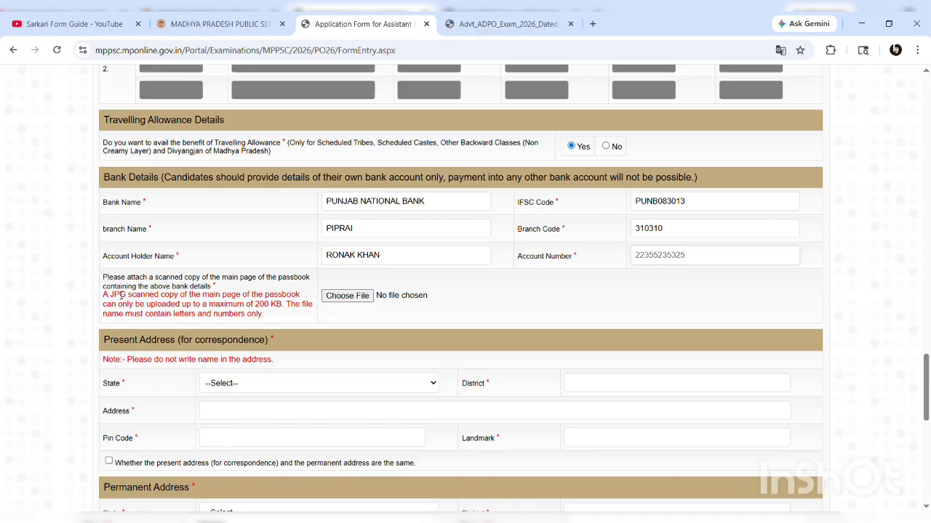
Attach passbook.jpg as the bank passbook scan
drag(116, 296, 270, 320)
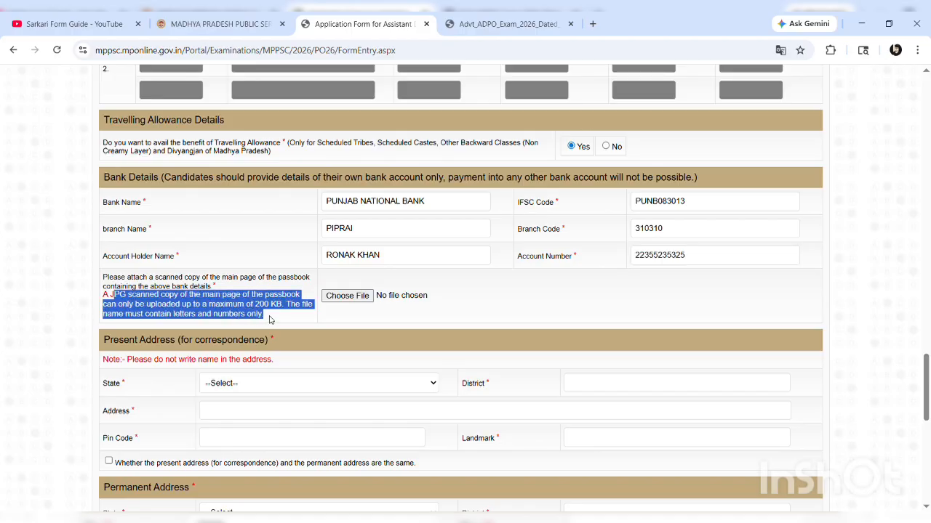
click(278, 320)
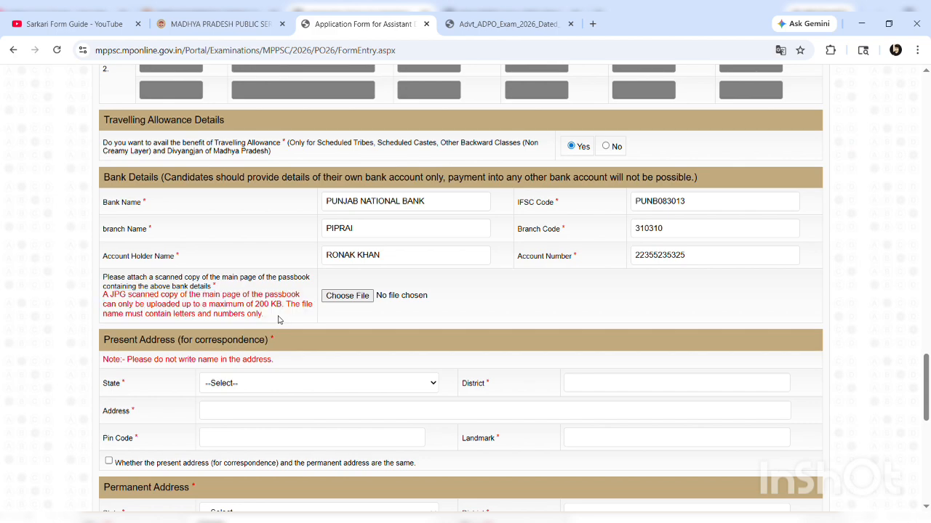
click(351, 301)
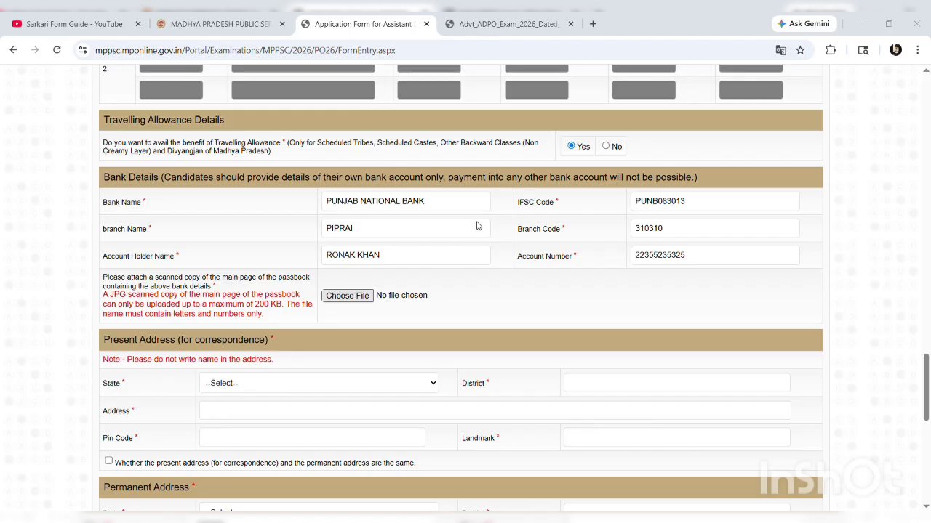
click(540, 262)
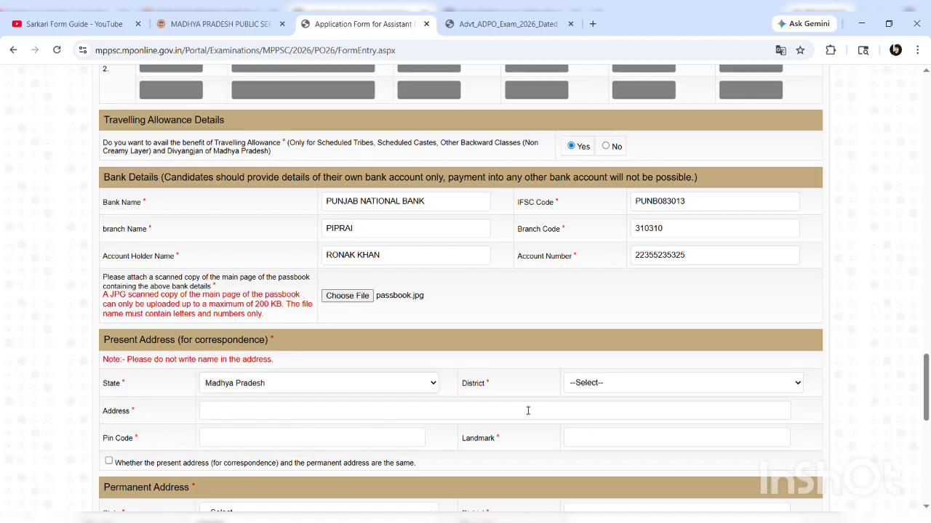
Fill the present address with district Ashok Nagar, a street address, the pin code and a landmark
click(613, 384)
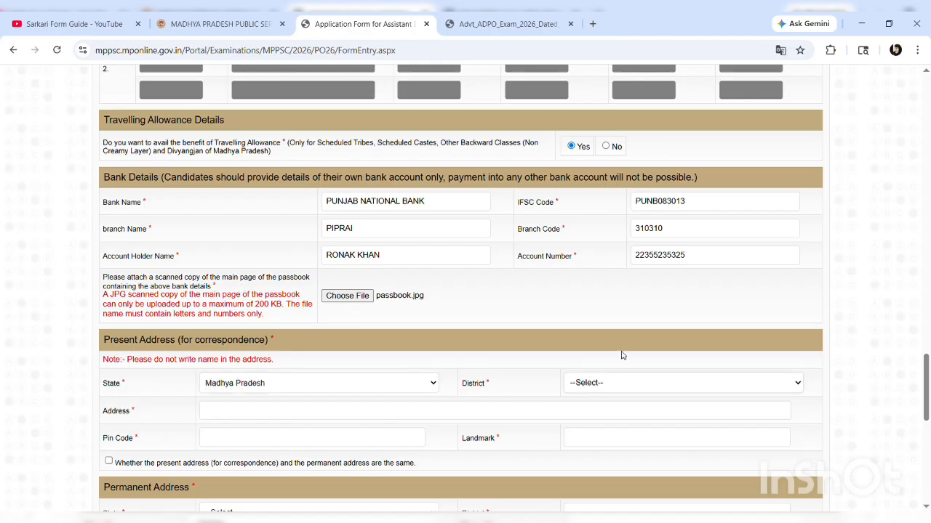
click(604, 147)
click(235, 417)
text(FLKHAKLS)
click(232, 445)
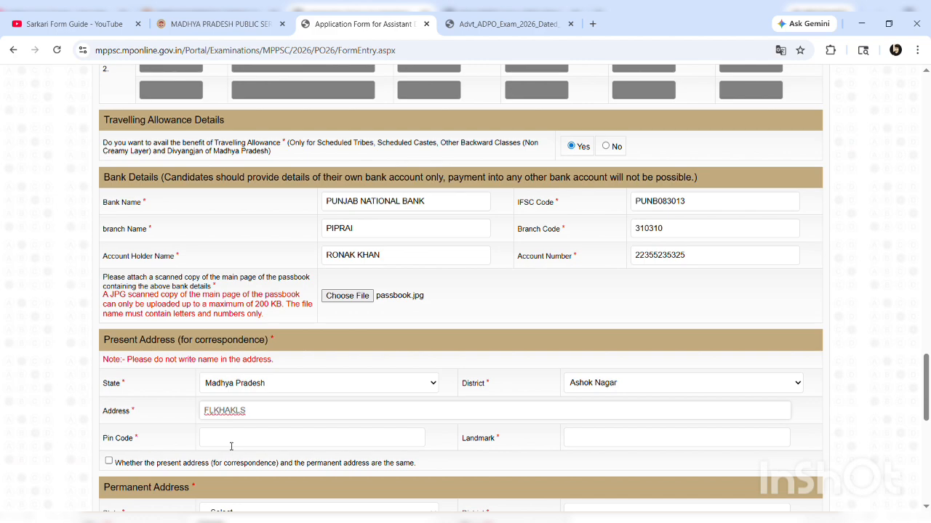
text(5)
key(BackSpace)
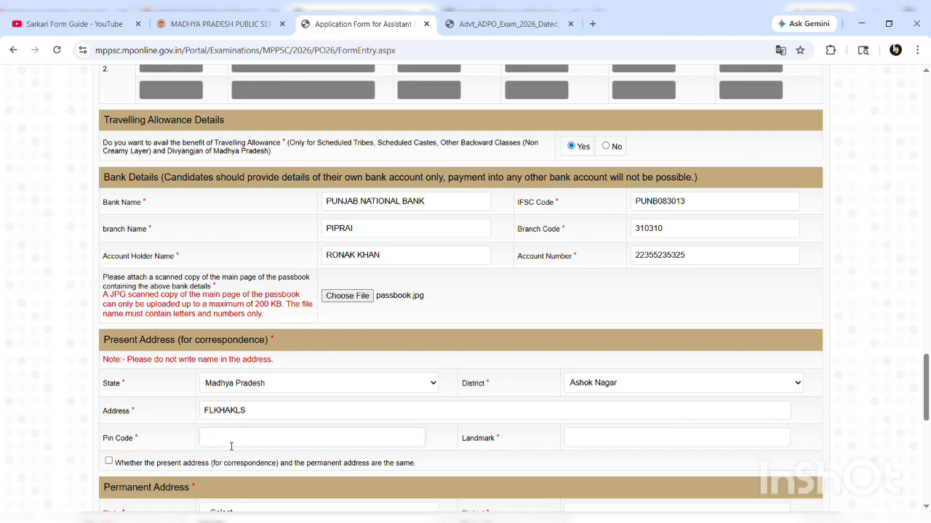
text(472330)
click(676, 436)
text(JHJWr)
Mark the permanent address as the same as the present address
scroll(332, 402, down, 2)
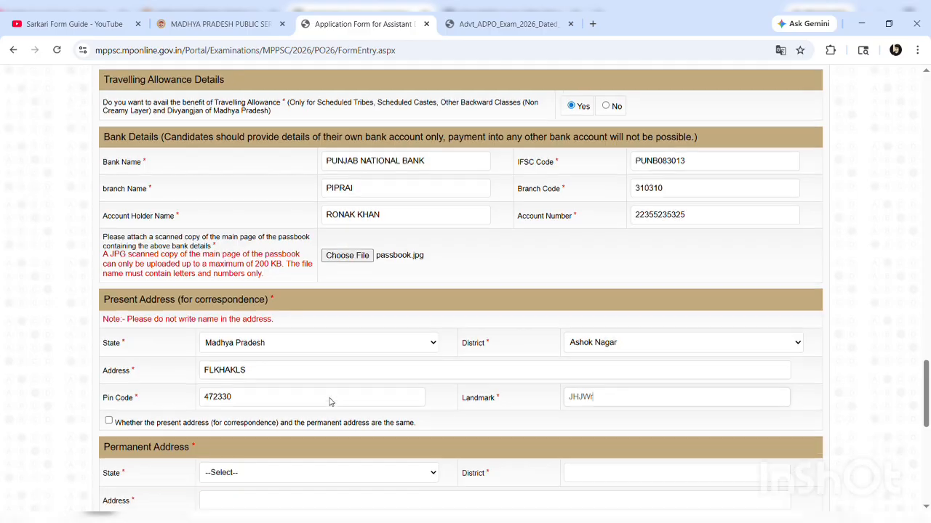
scroll(245, 356, down, 3)
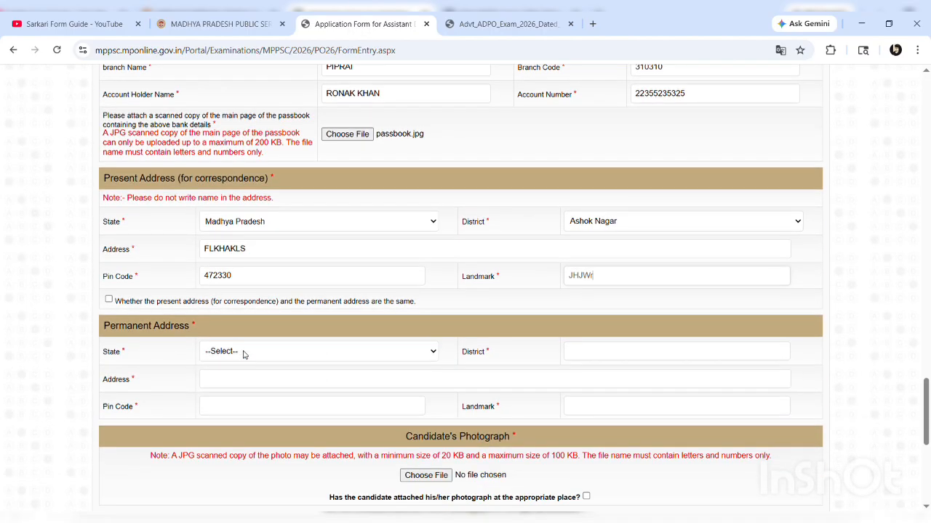
click(109, 300)
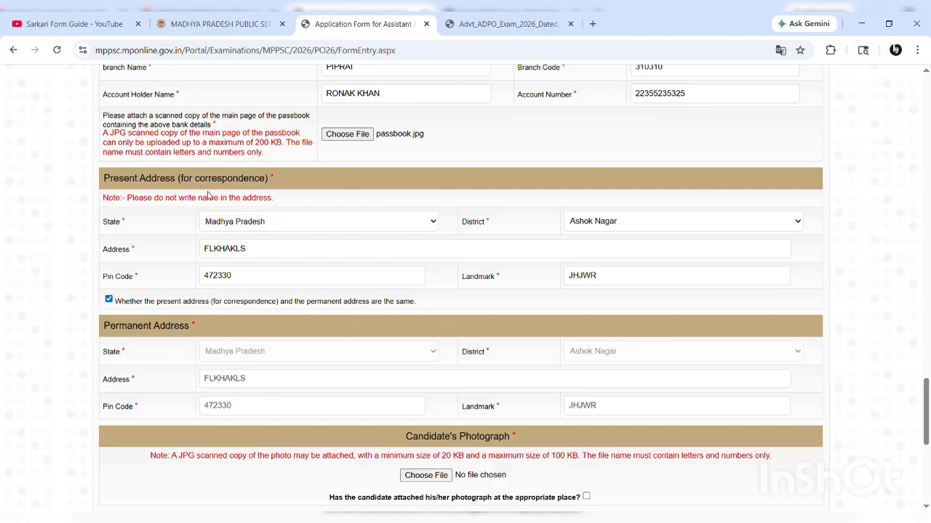
drag(197, 331, 104, 329)
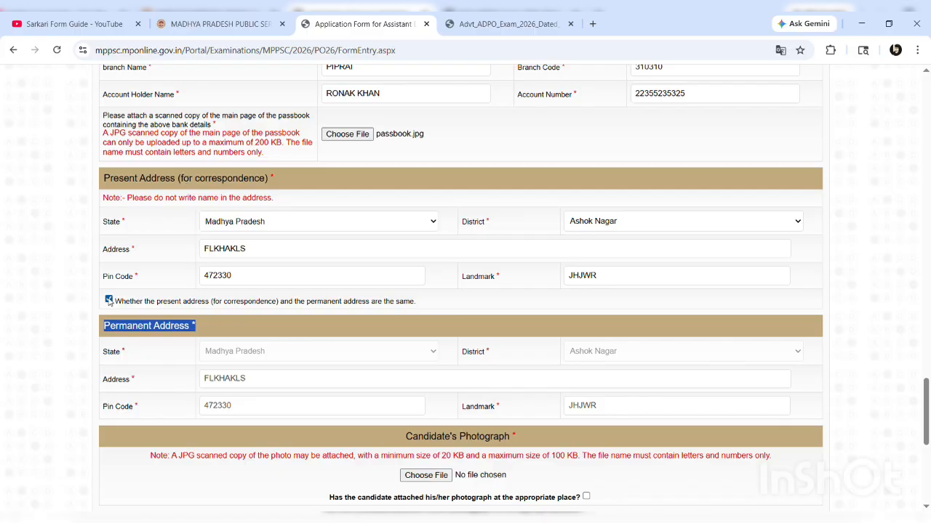
scroll(302, 315, down, 2)
scroll(302, 315, down, 1)
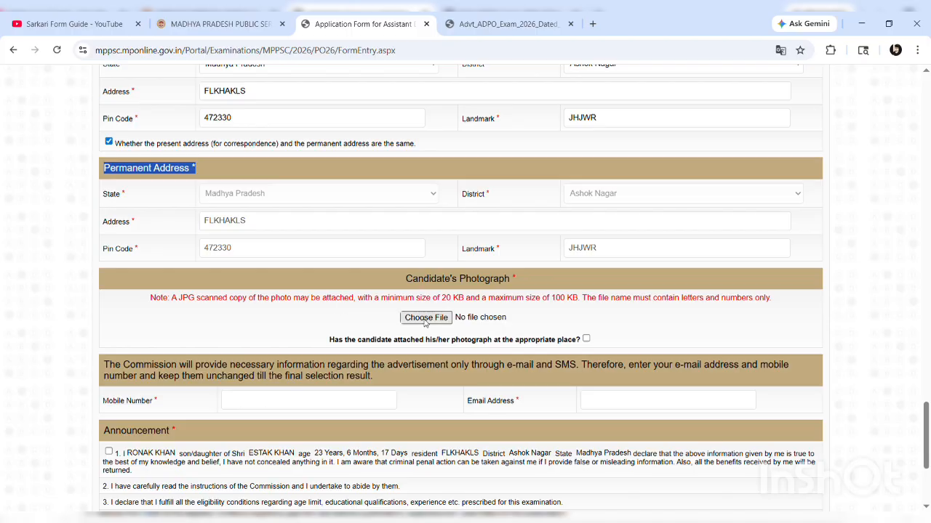
Check the 20 KB–100 KB photo limits, open the photo file picker, then confirm the photograph is attached
drag(441, 298, 582, 300)
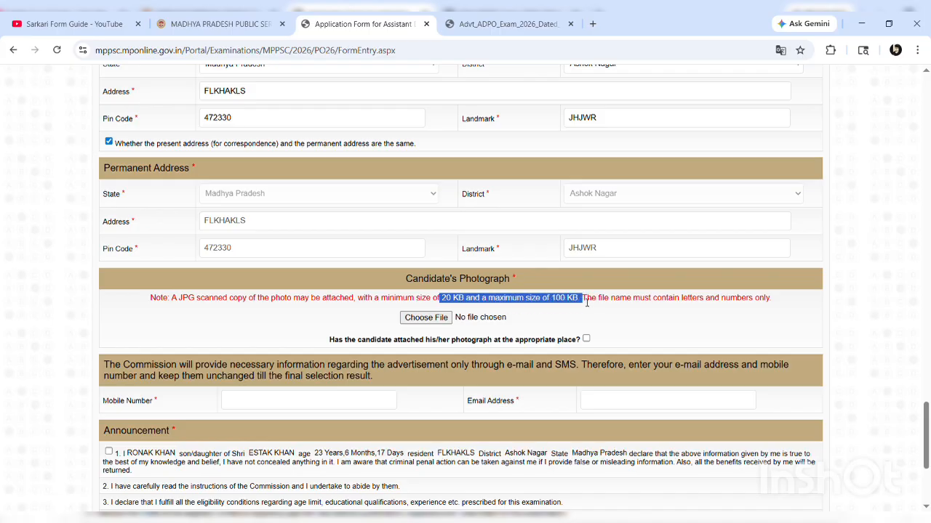
click(434, 319)
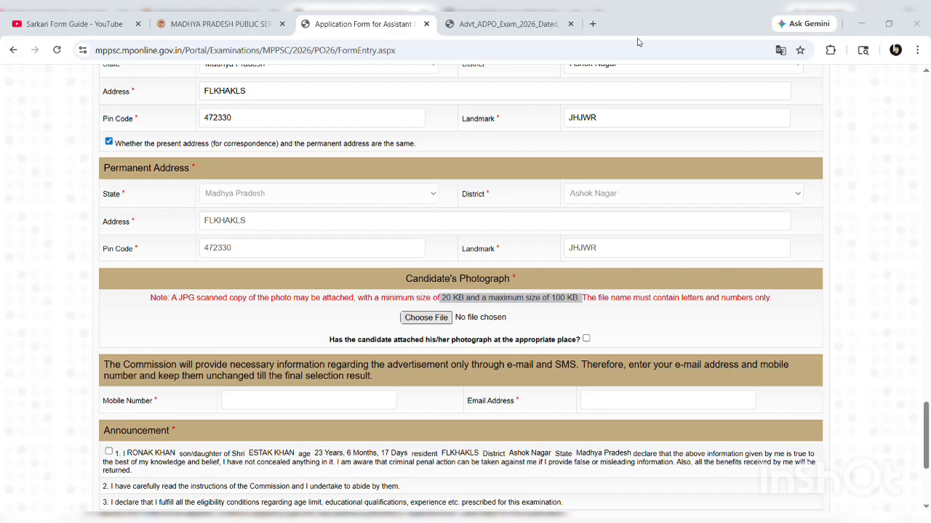
click(620, 23)
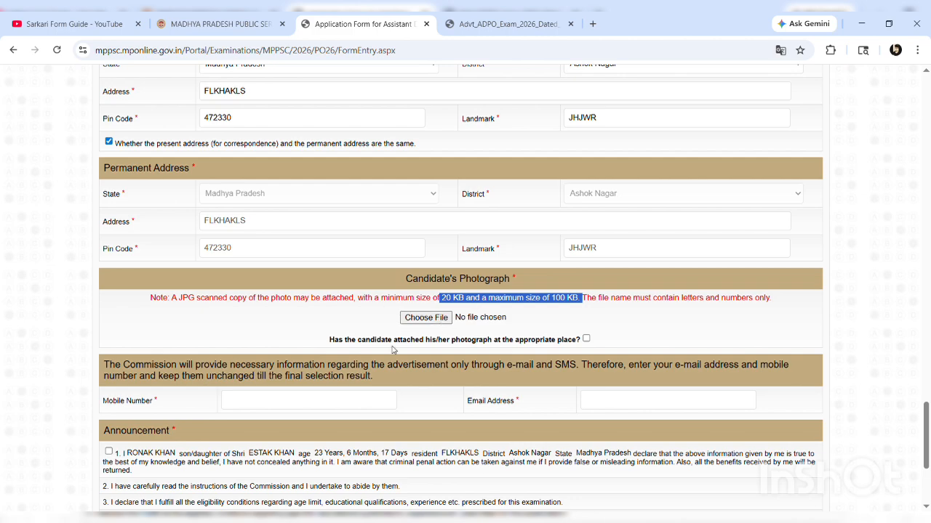
click(586, 340)
scroll(529, 344, down, 1)
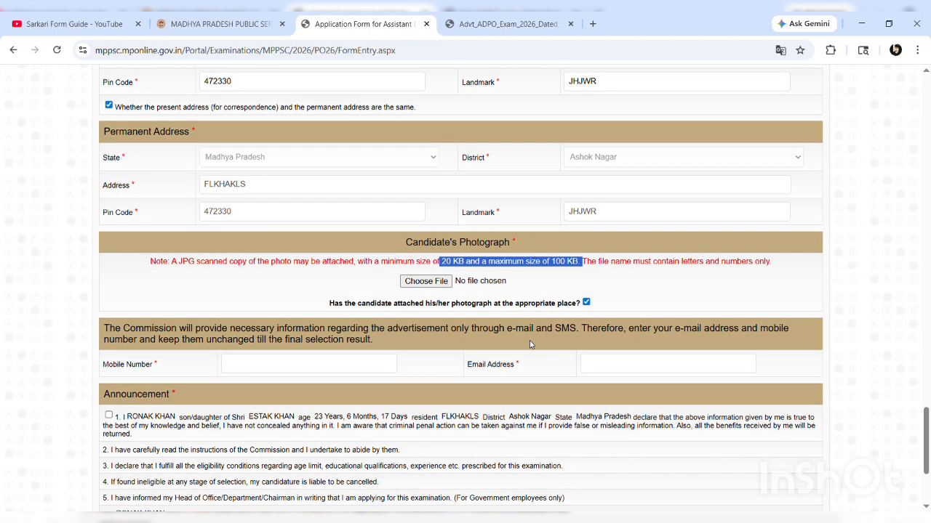
Enter the candidate's mobile number and e-mail address
scroll(469, 263, down, 2)
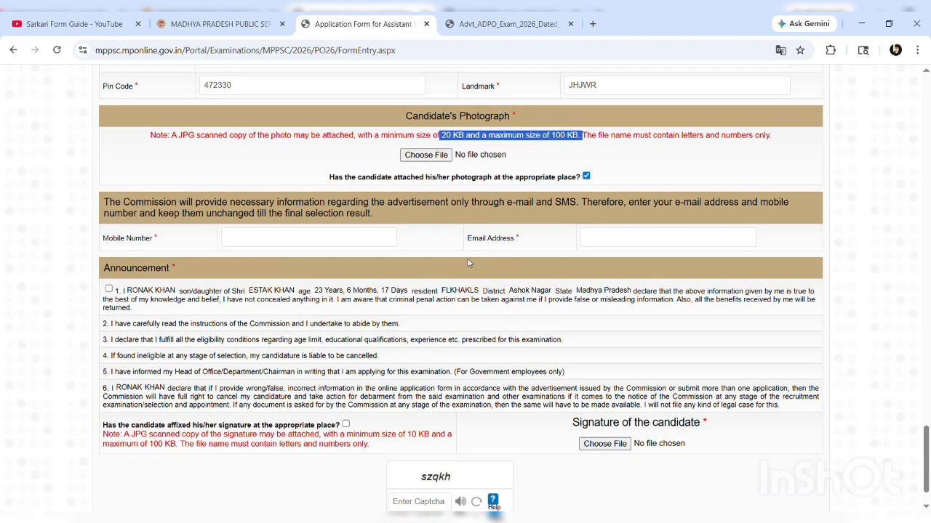
click(294, 238)
text(53235)
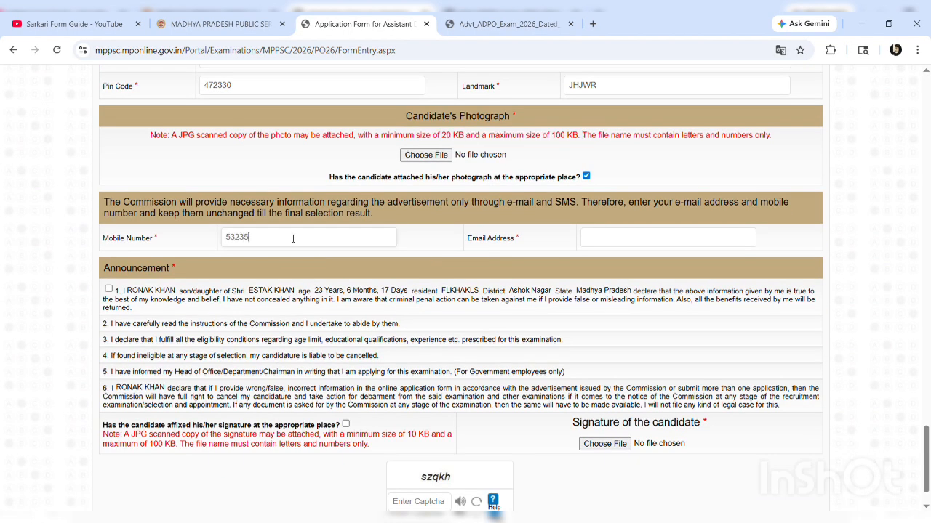
click(626, 239)
text(sgfasg)
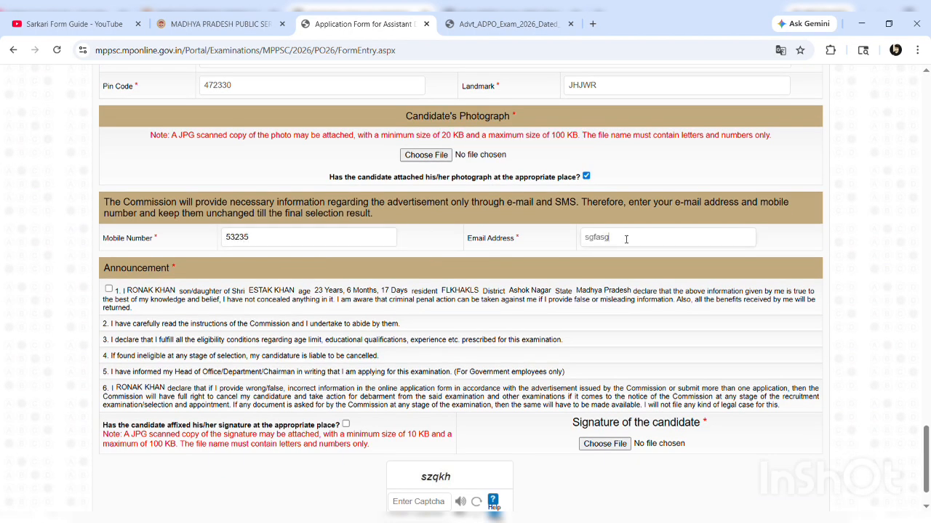
text(a)
click(160, 290)
Accept the first announcement declaration
click(109, 290)
drag(144, 295, 243, 344)
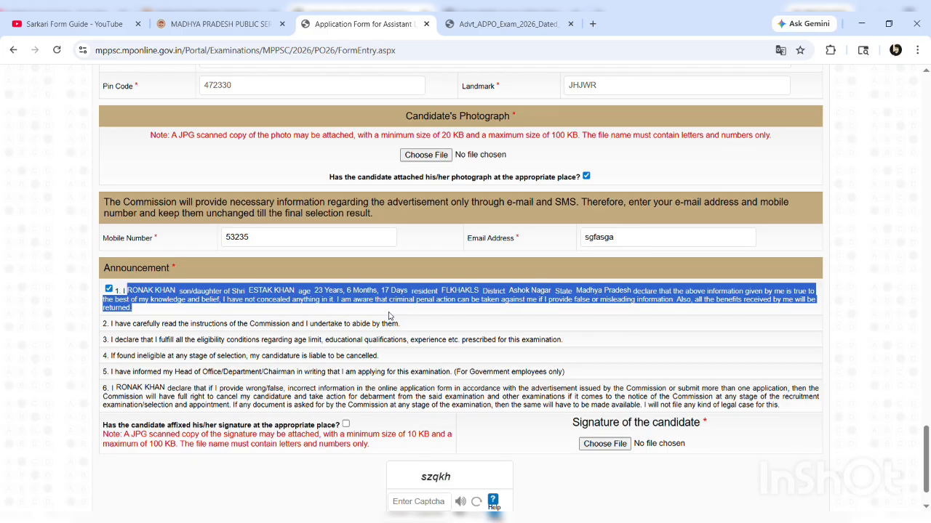
click(183, 338)
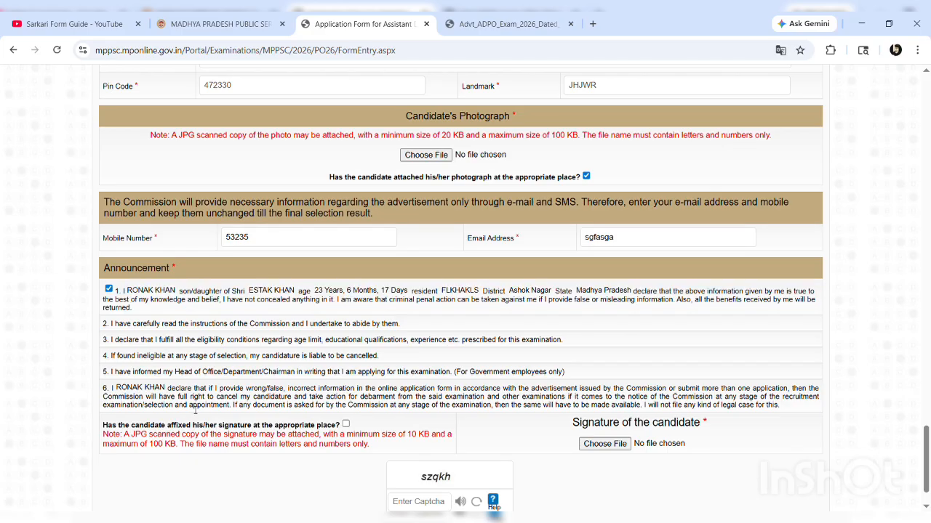
scroll(196, 413, down, 1)
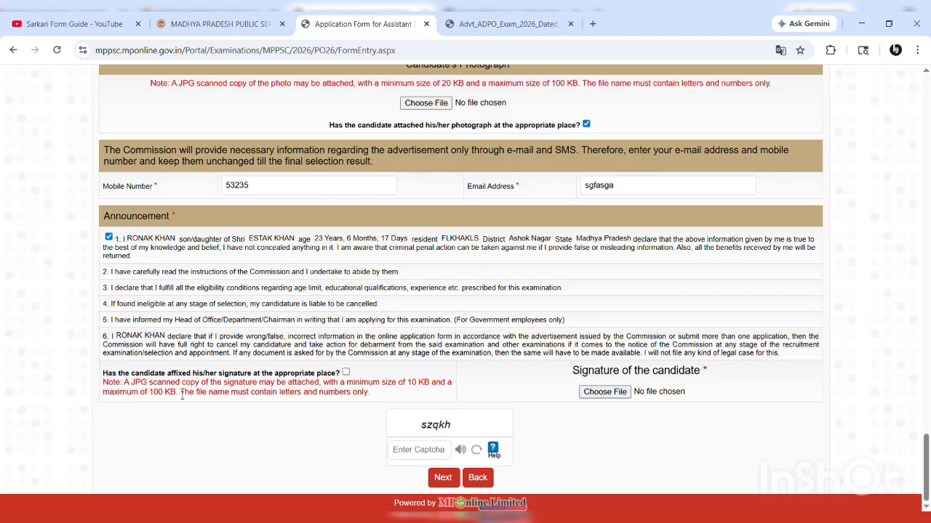
Attach SIG.jpg as the candidate's signature and confirm it is affixed
click(607, 395)
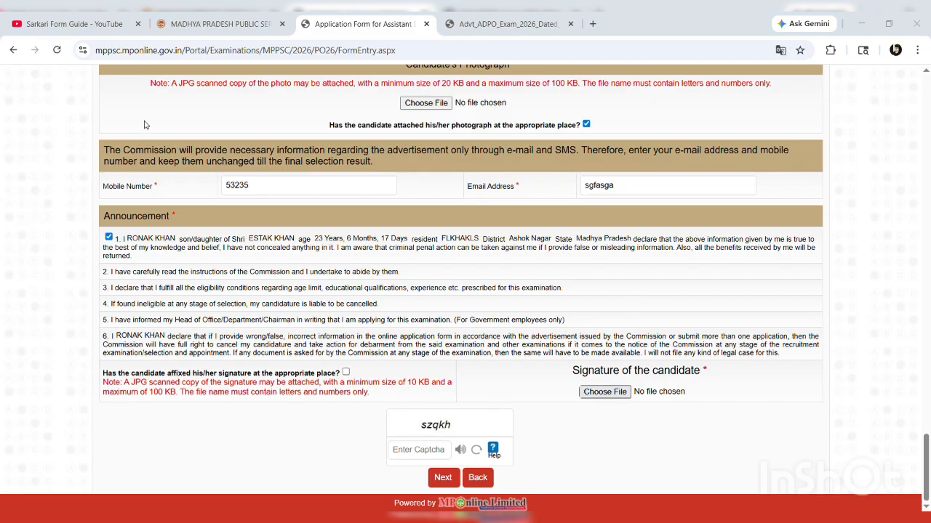
click(541, 259)
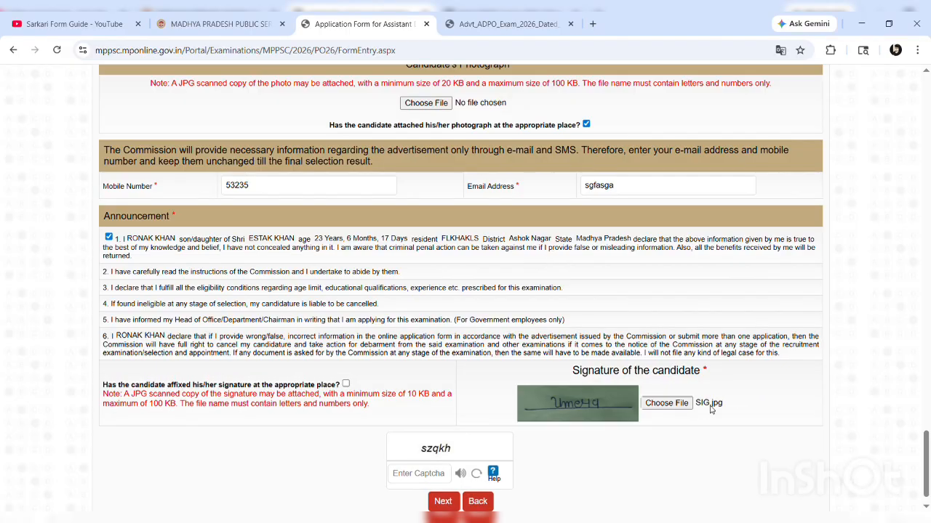
click(346, 384)
scroll(385, 299, up, 4)
scroll(385, 299, down, 3)
scroll(385, 300, down, 1)
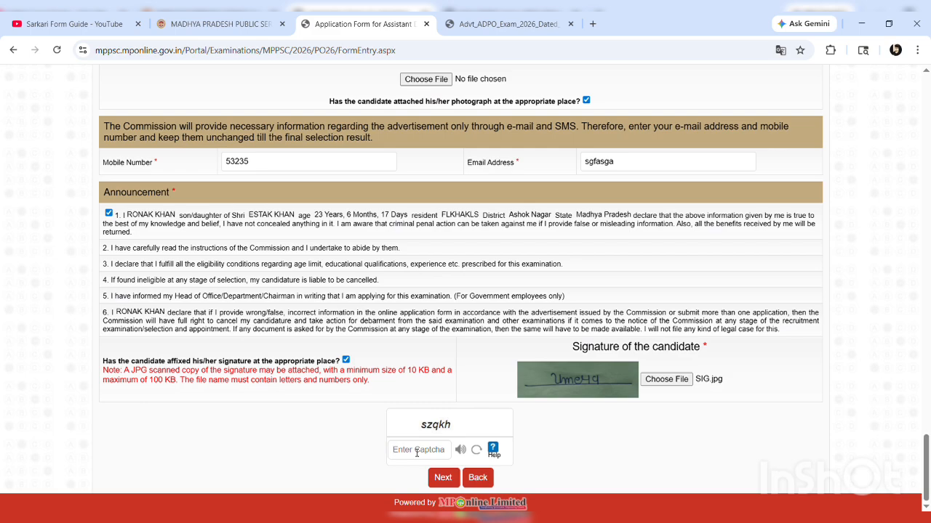
Enter the displayed captcha code in the Enter Captcha field
click(417, 450)
text(szqkh)
scroll(499, 278, up, 1)
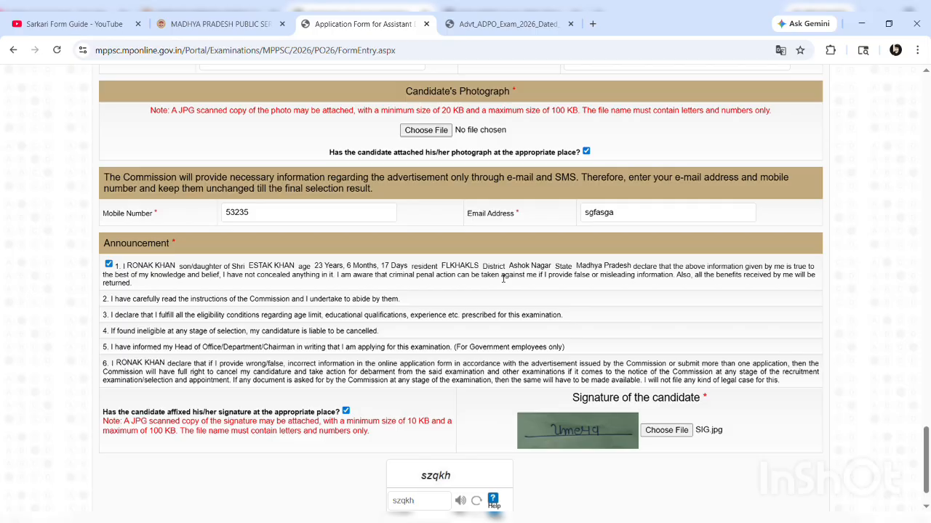
scroll(502, 279, up, 15)
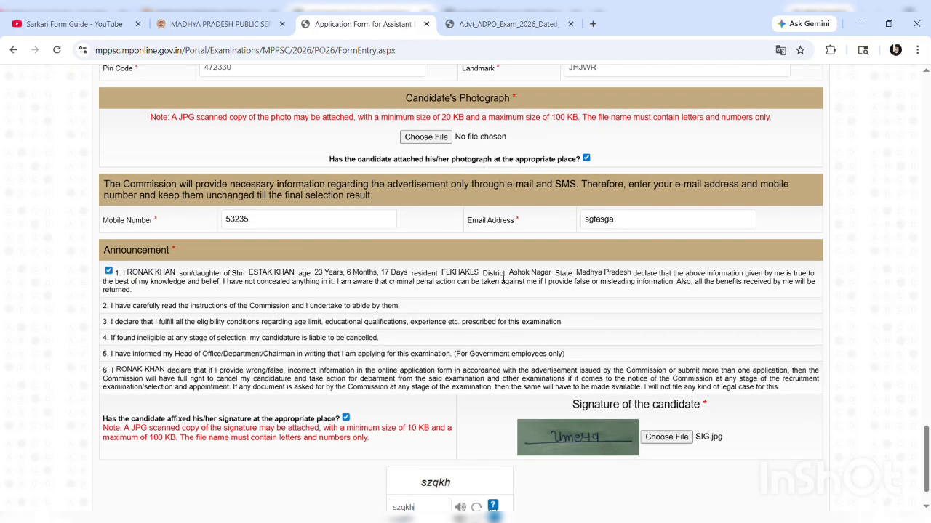
scroll(498, 277, up, 15)
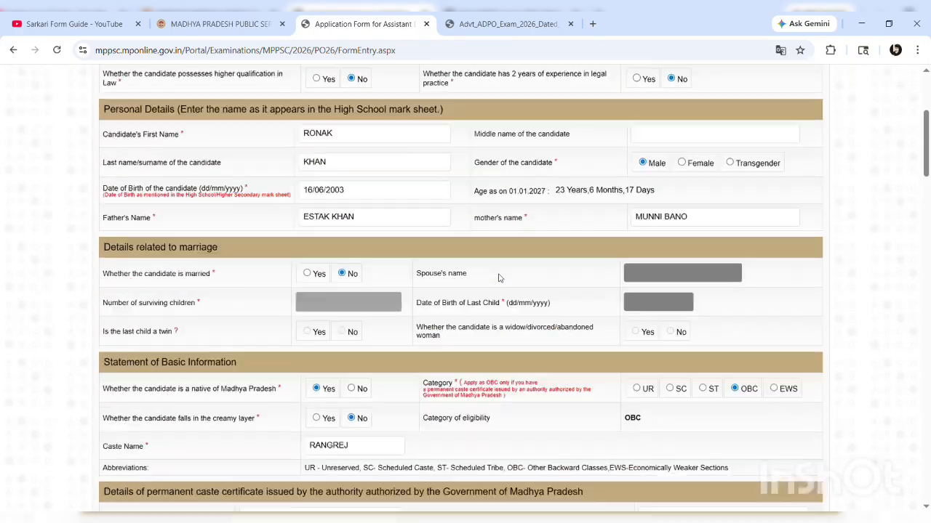
scroll(499, 278, down, 15)
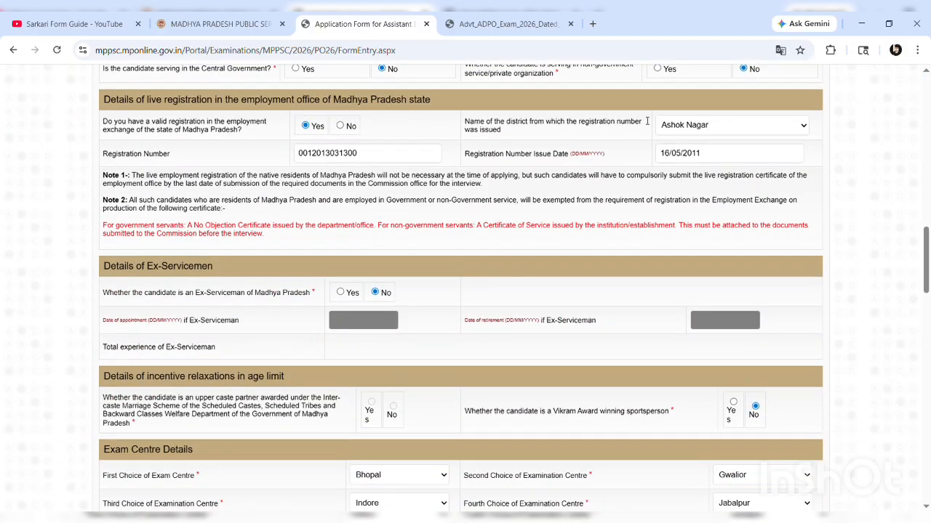
scroll(266, 329, down, 6)
scroll(266, 329, down, 15)
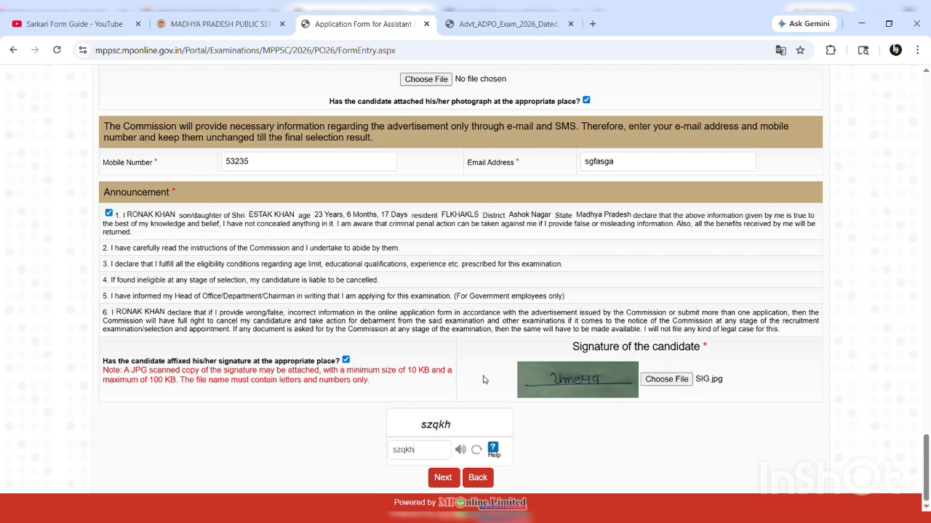
scroll(484, 379, up, 20)
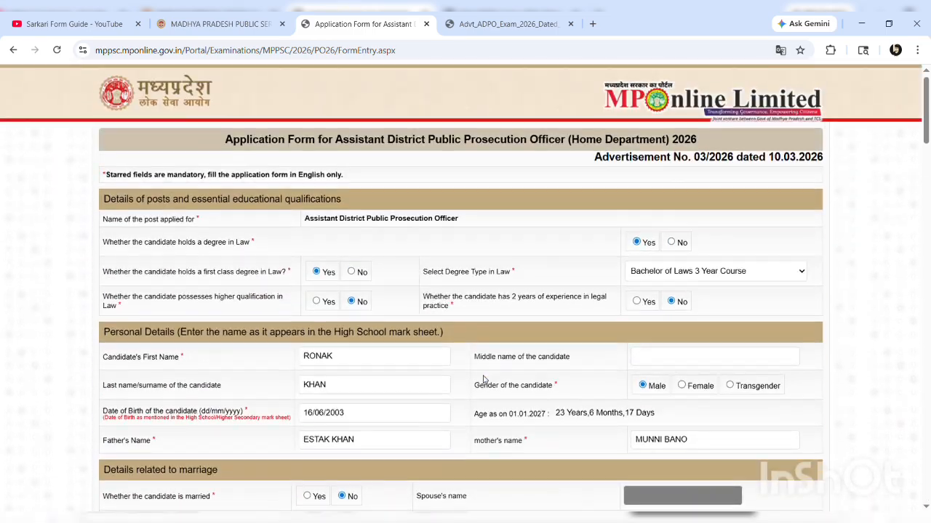
scroll(484, 380, up, 1)
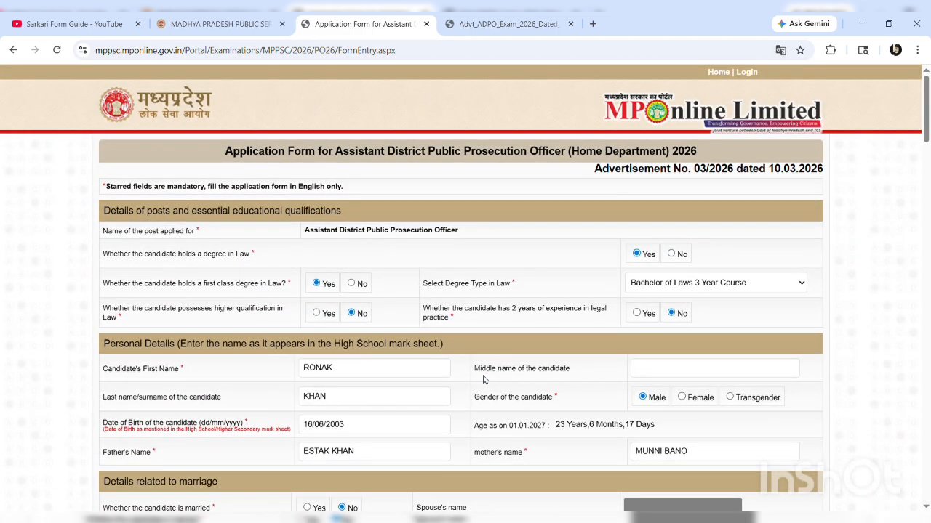